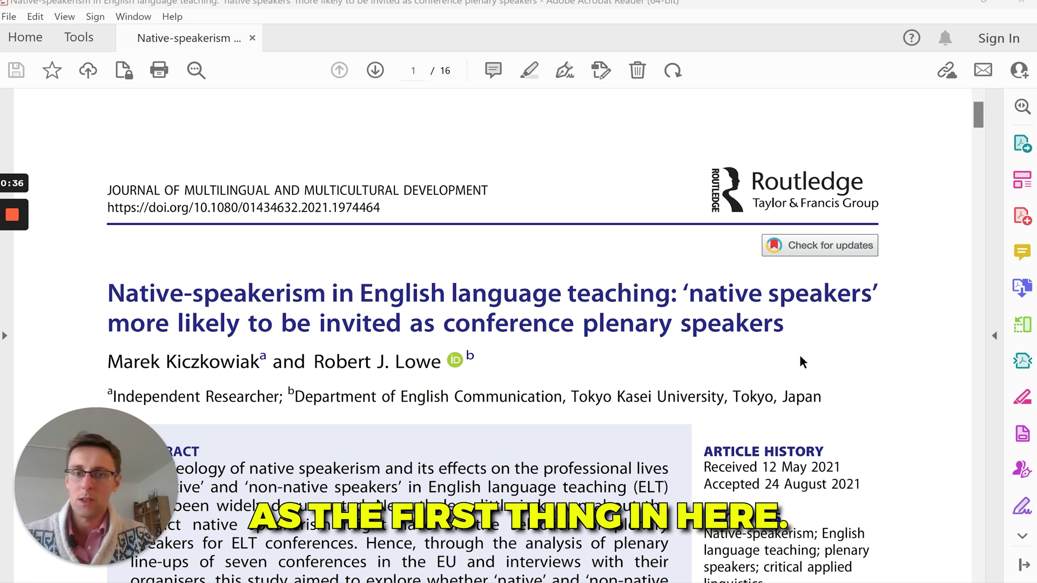
- Select the full article title on the PDF's first page and switch to Document2 in Word
left_click_drag(108, 291, 786, 322)
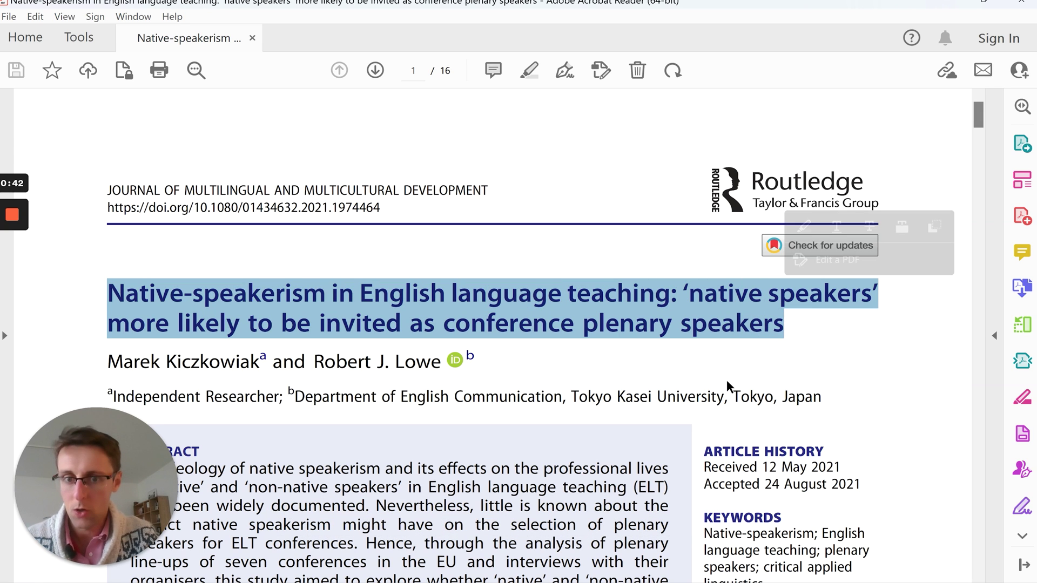
mouse_move(590, 558)
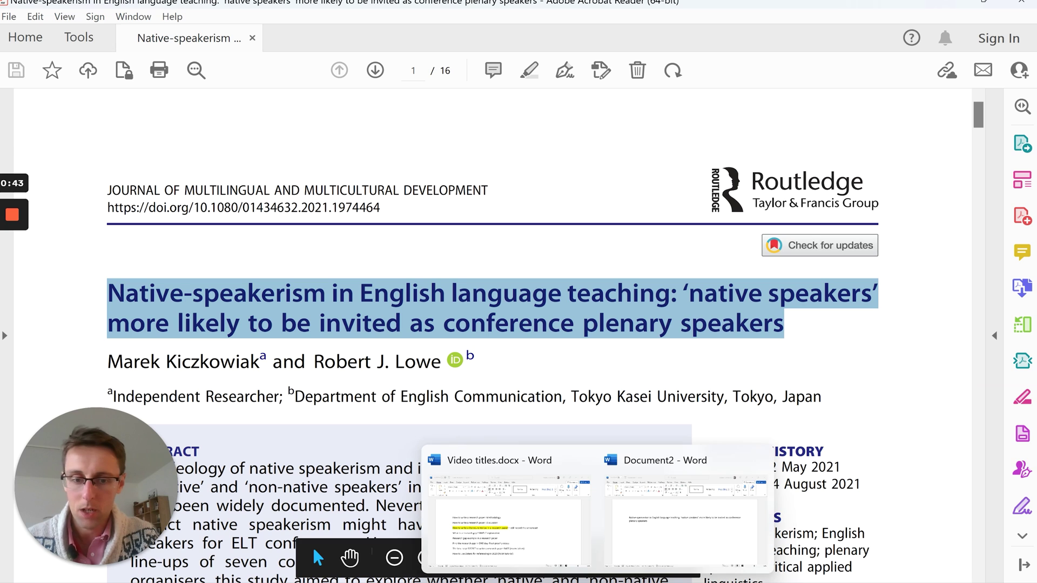
left_click(672, 526)
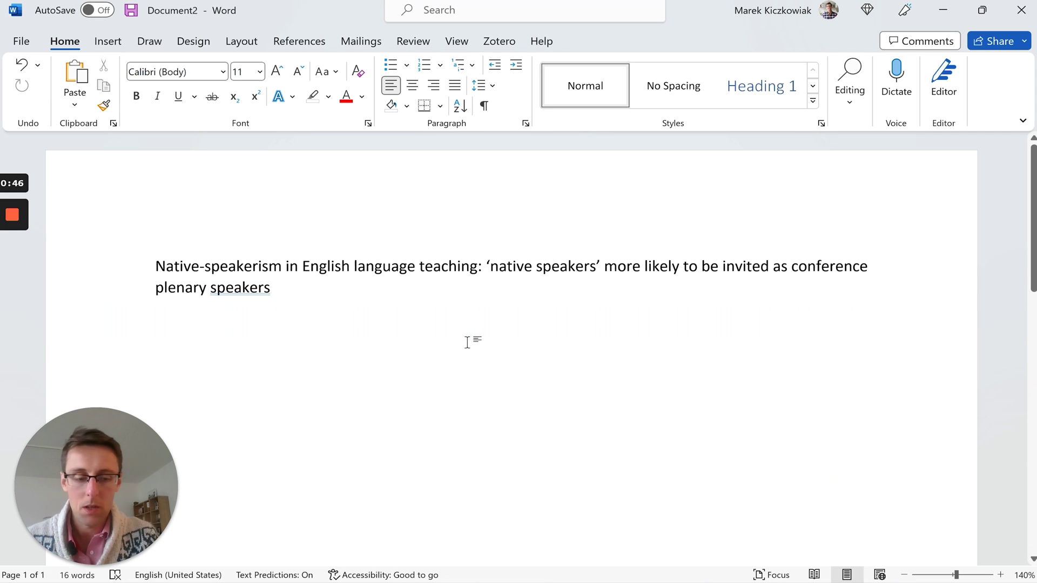
- Add the line "Main topics:" below the article title and start an empty line under it
key("Return")
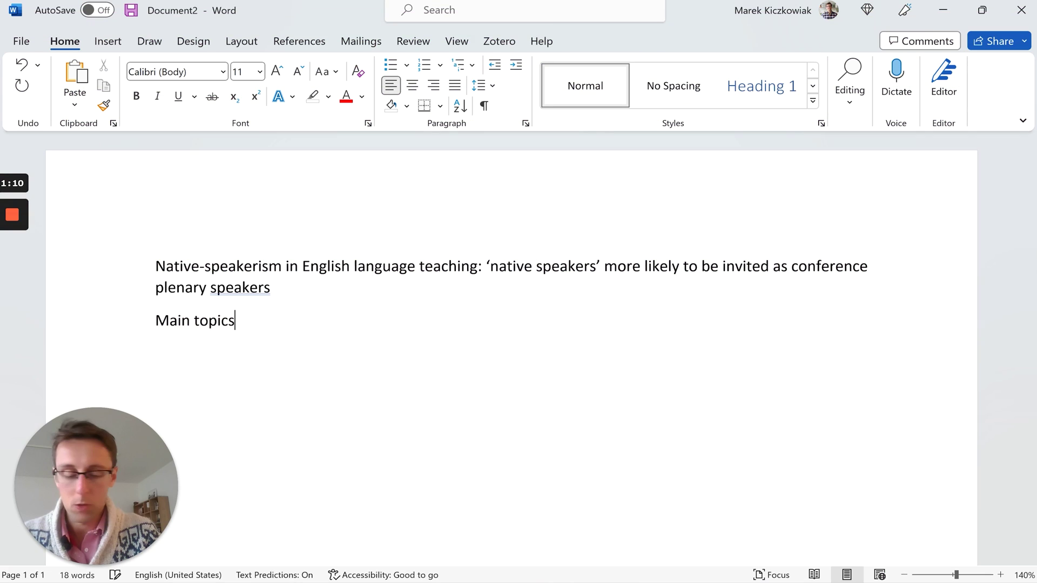
type(":")
key("Return")
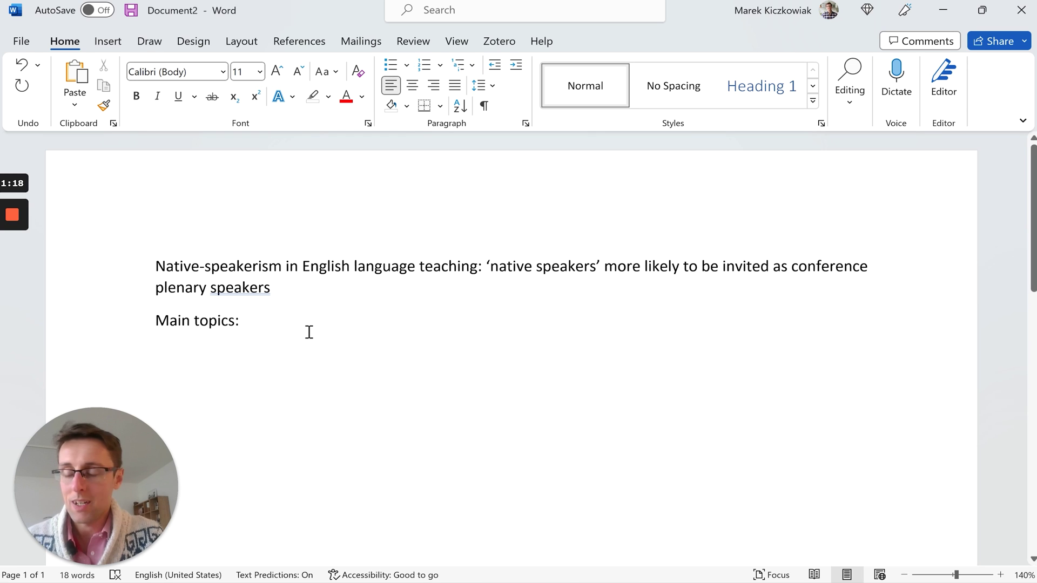
- Copy "Native-speakerism in English language teaching" from the title and paste it as plain text under "Main topics:"
left_click_drag(153, 266, 464, 265)
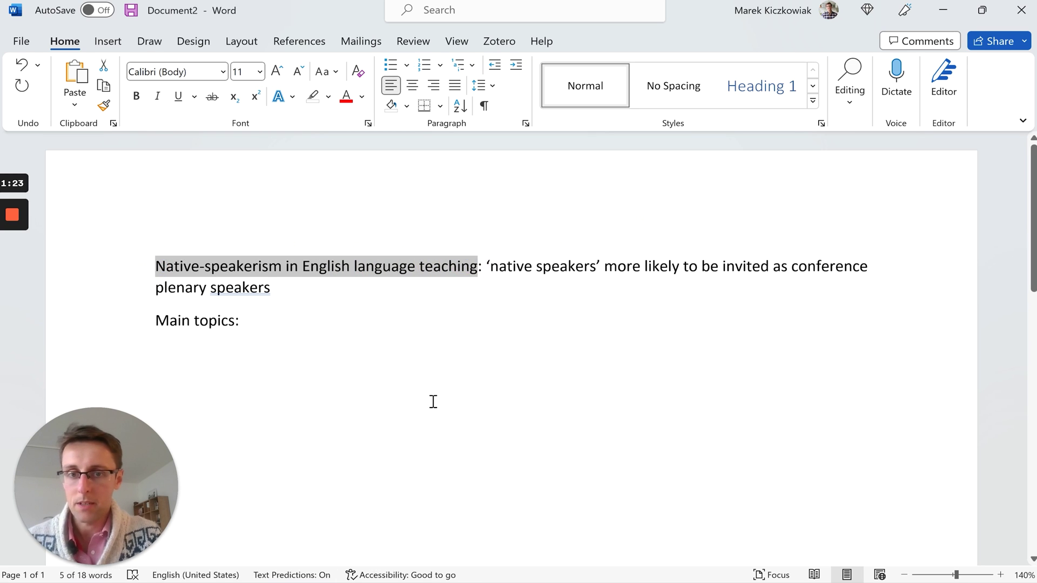
left_click(212, 362)
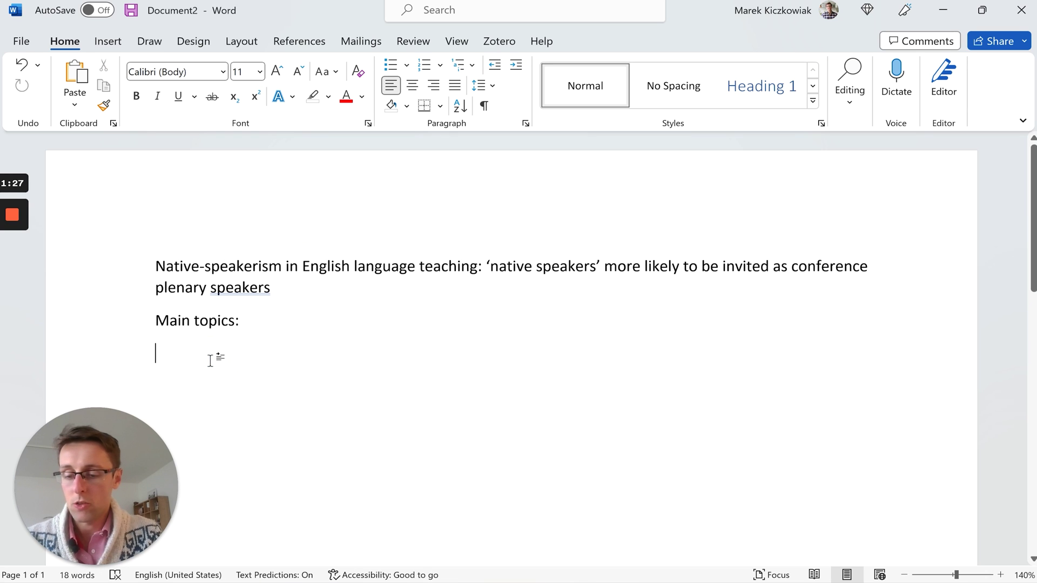
right_click(211, 361)
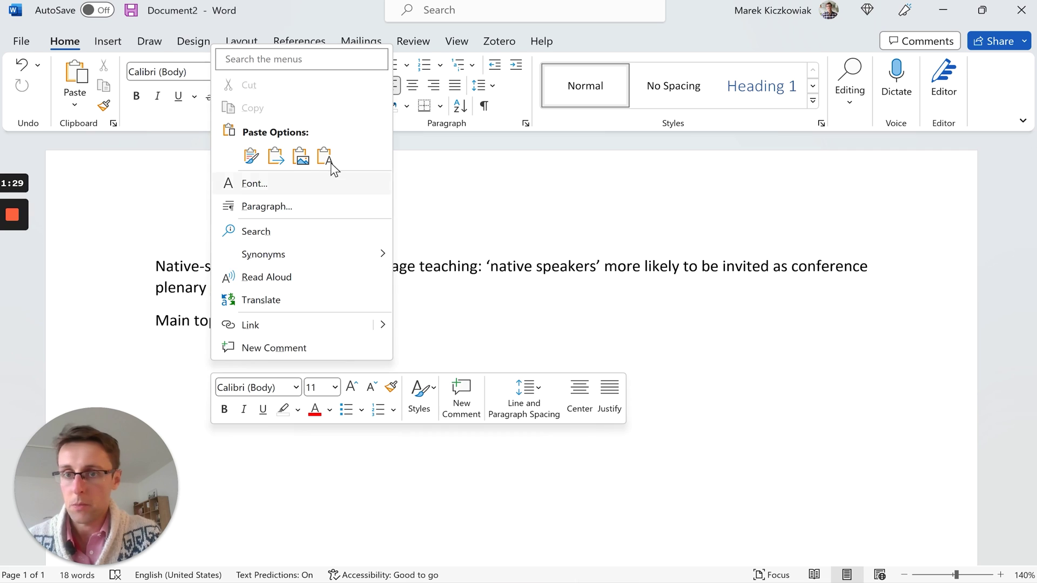
left_click(330, 160)
- Try splitting the first topic before "in English language teaching" and undo the split
left_click(288, 356)
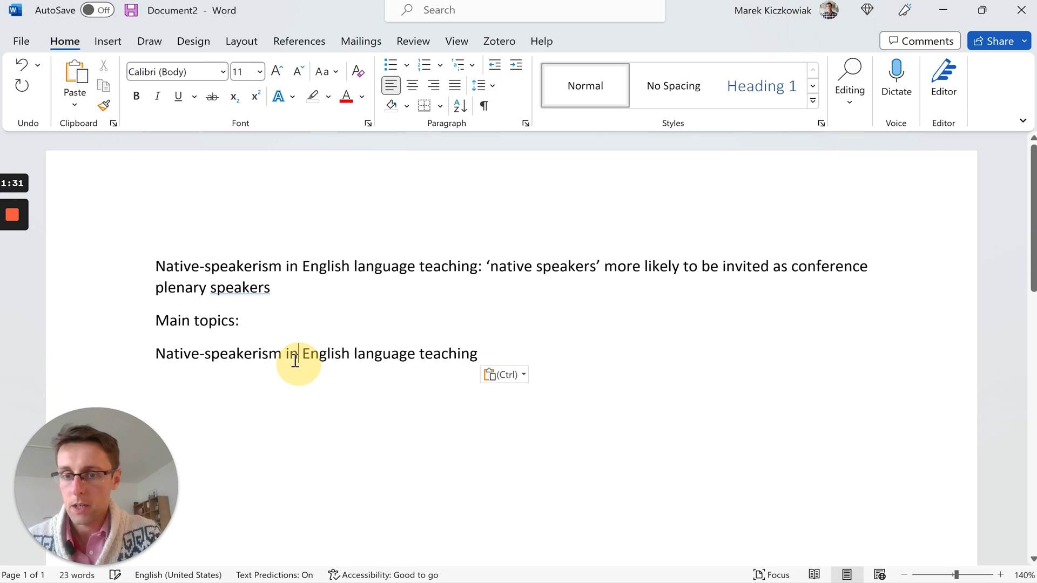
left_click(287, 355)
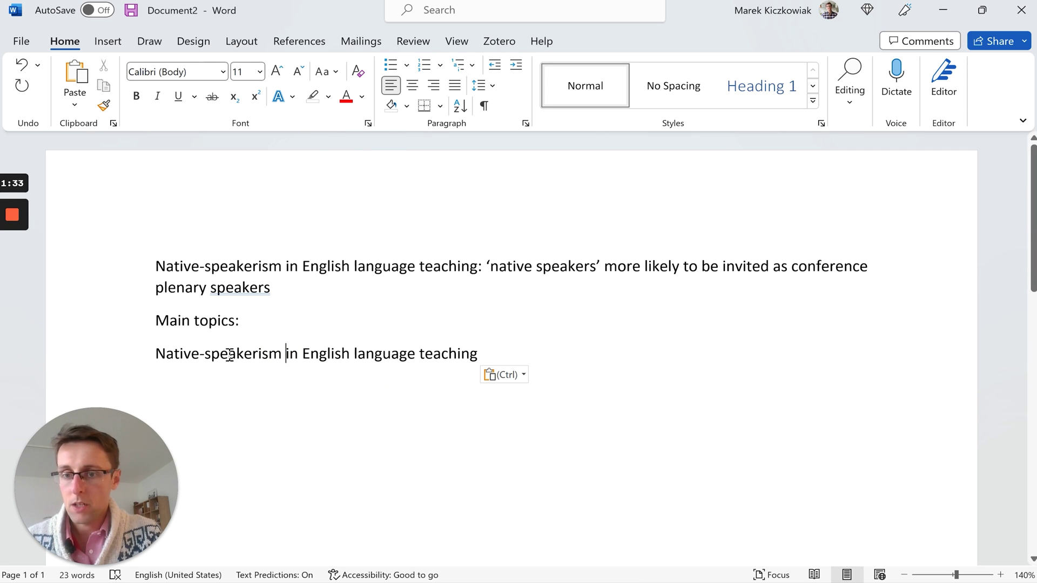
key("Return")
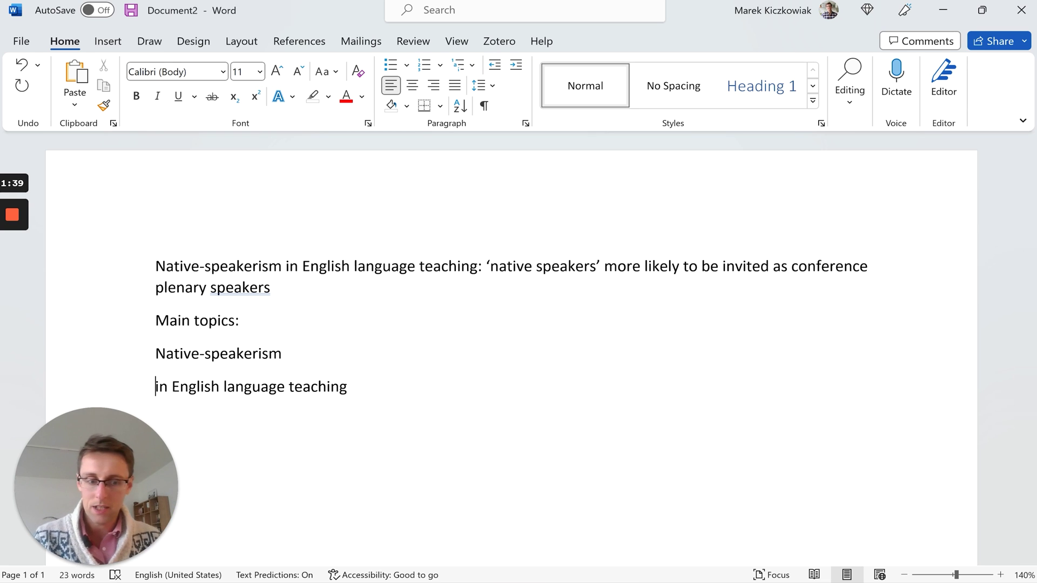
key("ctrl+z")
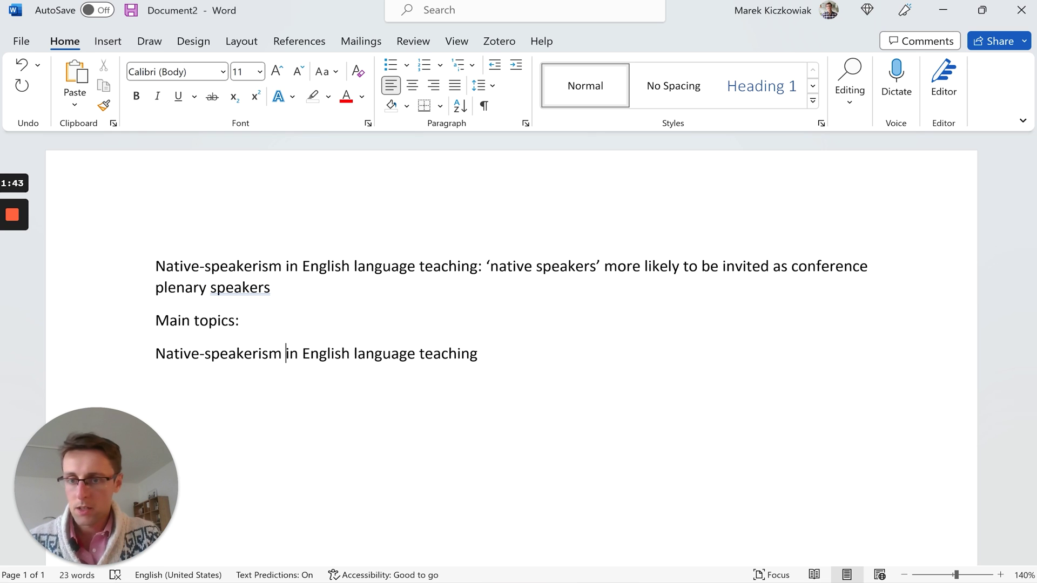
left_click_drag(222, 352, 376, 353)
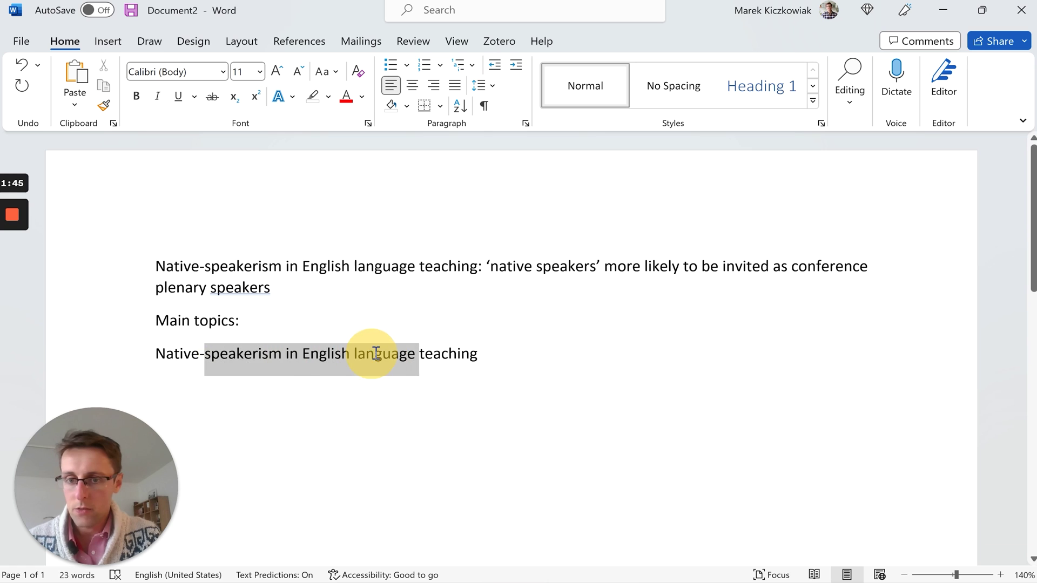
left_click(469, 265)
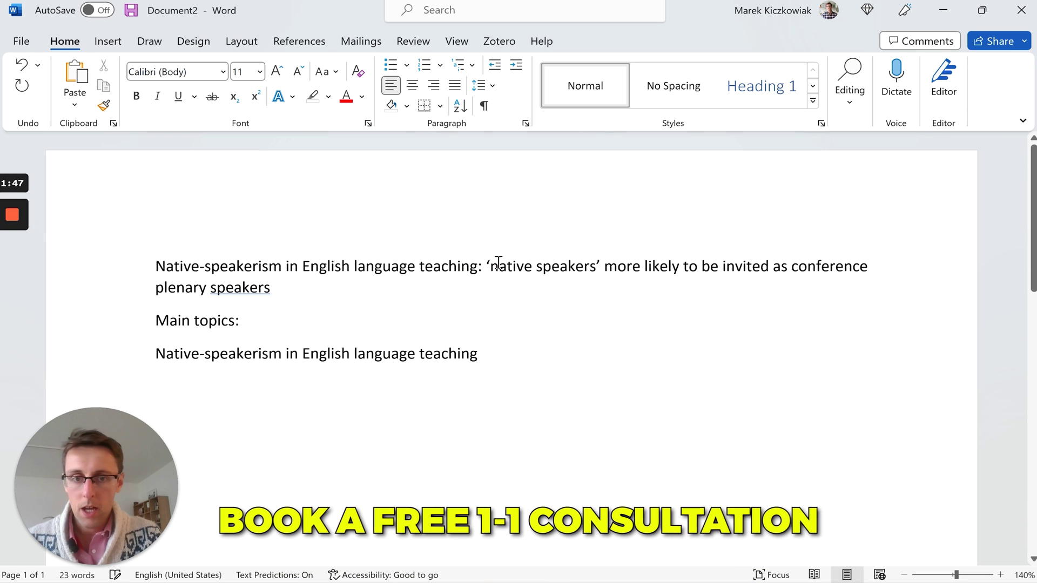
- Copy "native speakers" from the title onto a new line below the first topic, without the closing quotation mark
left_click_drag(490, 264, 595, 264)
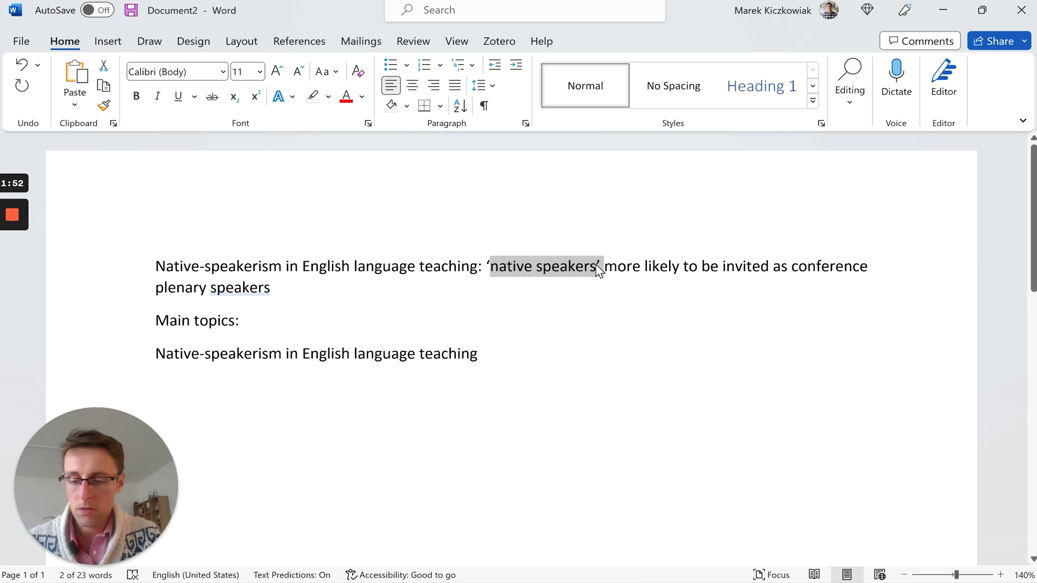
key("ctrl+c")
left_click(482, 362)
key("Return")
key("ctrl+v")
key("BackSpace")
- Copy "conference plenary speakers" from the end of the title onto a new line below "native speakers"
left_click(742, 265)
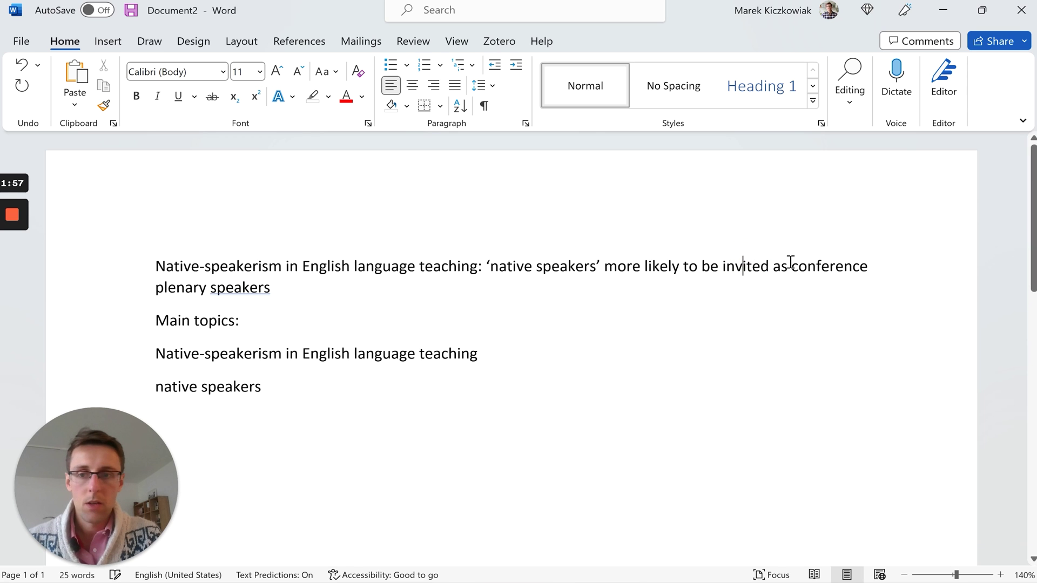
left_click(793, 266)
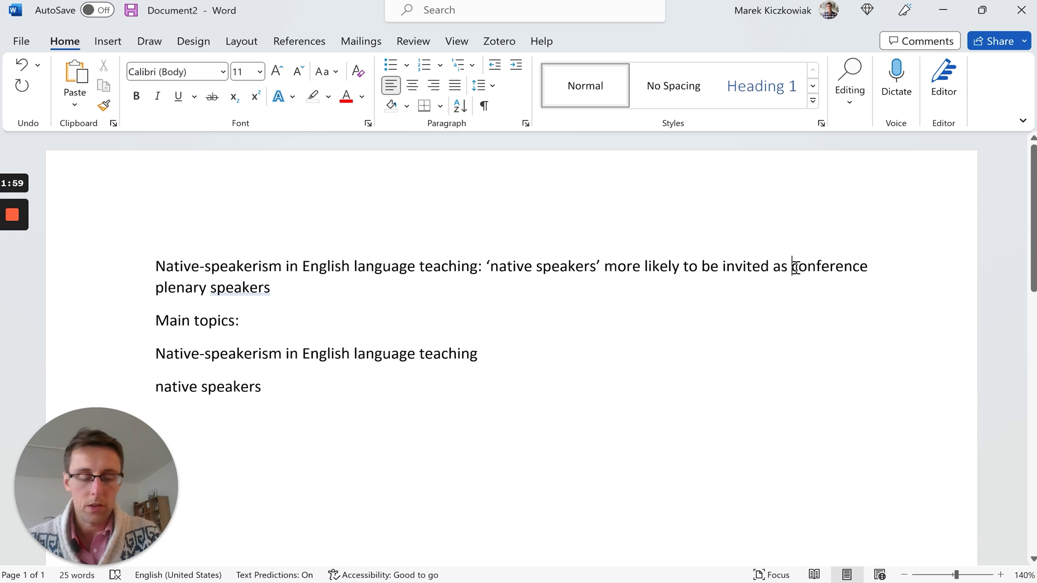
key("ctrl+shift+Right")
key("ctrl+shift+Right")
key("ctrl+shift+Right")
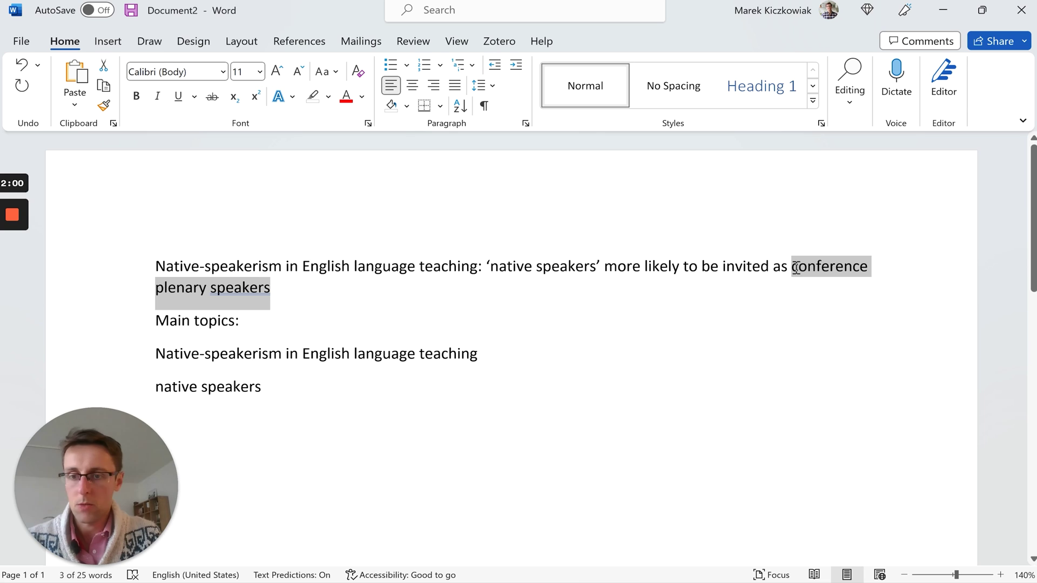
key("Down")
key("Down")
key("Return")
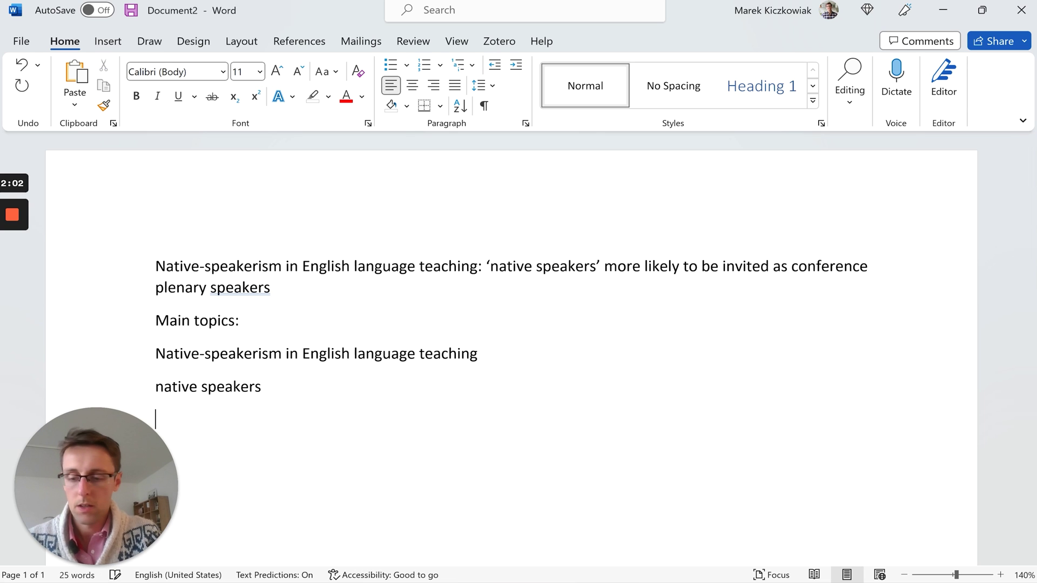
key("ctrl+v")
- Move "plenary speakers" from the last topic onto its own line and change "conference" to "conferences"
key("ctrl+shift+Left")
key("ctrl+shift+Left")
key("ctrl+x")
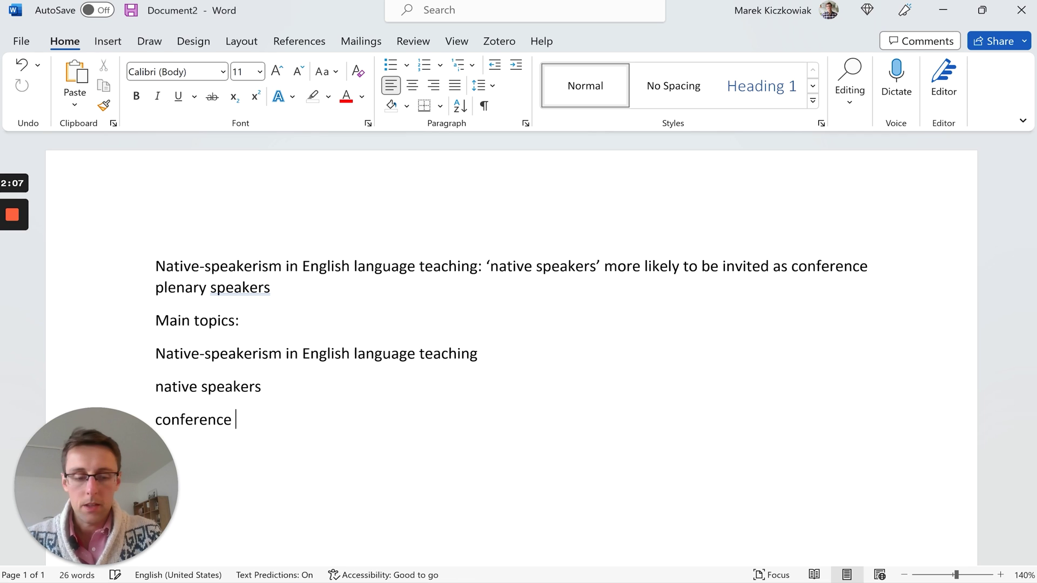
key("Return")
key("ctrl+v")
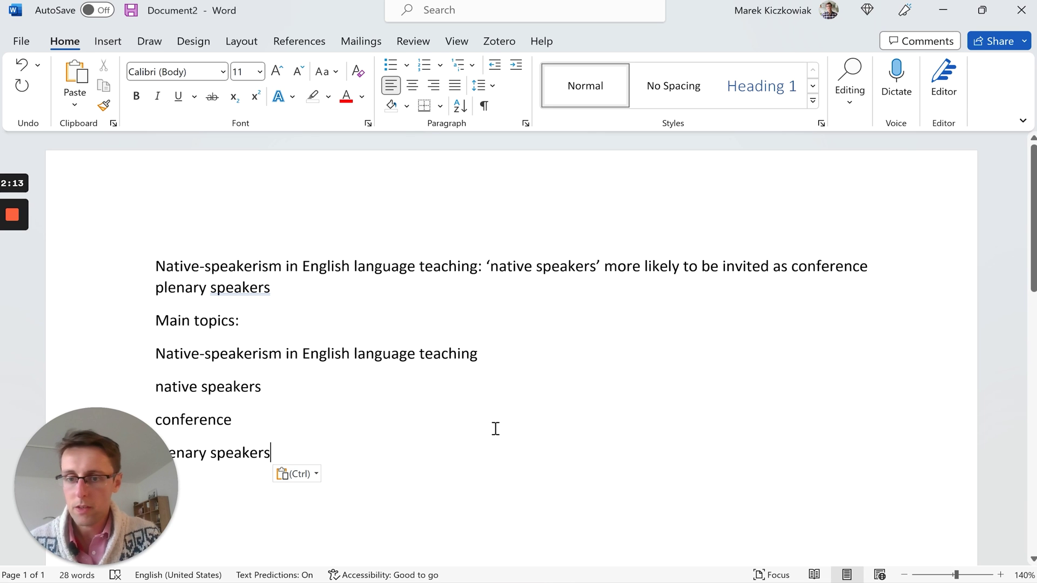
left_click(384, 419)
key("BackSpace")
type("s")
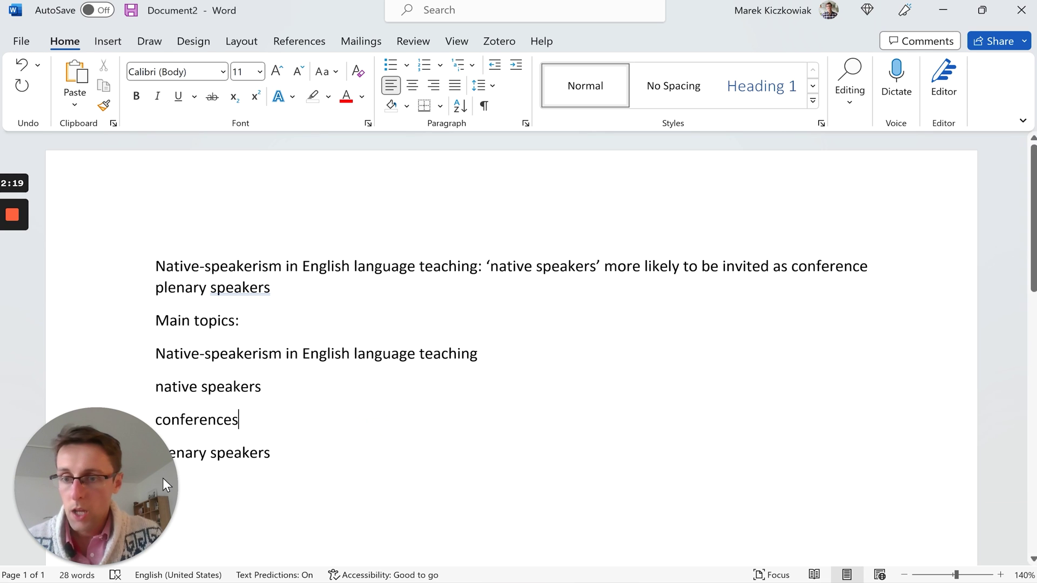
- Compare the listed topics with the article title to judge which are general and which are specific
mouse_move(105, 475)
left_mouse_down()
mouse_move(729, 492)
mouse_move(915, 446)
left_mouse_up()
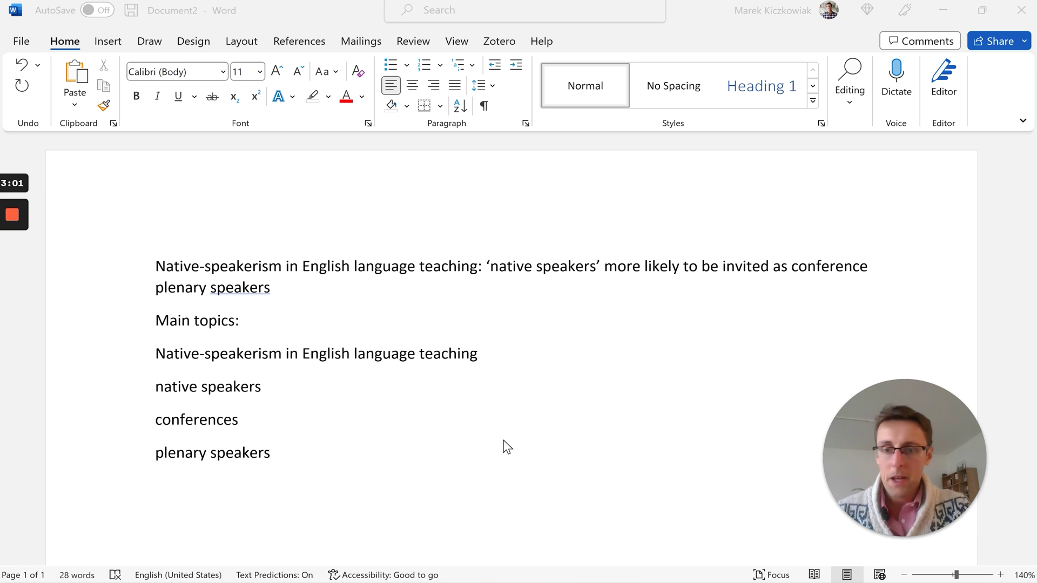
left_click(309, 419)
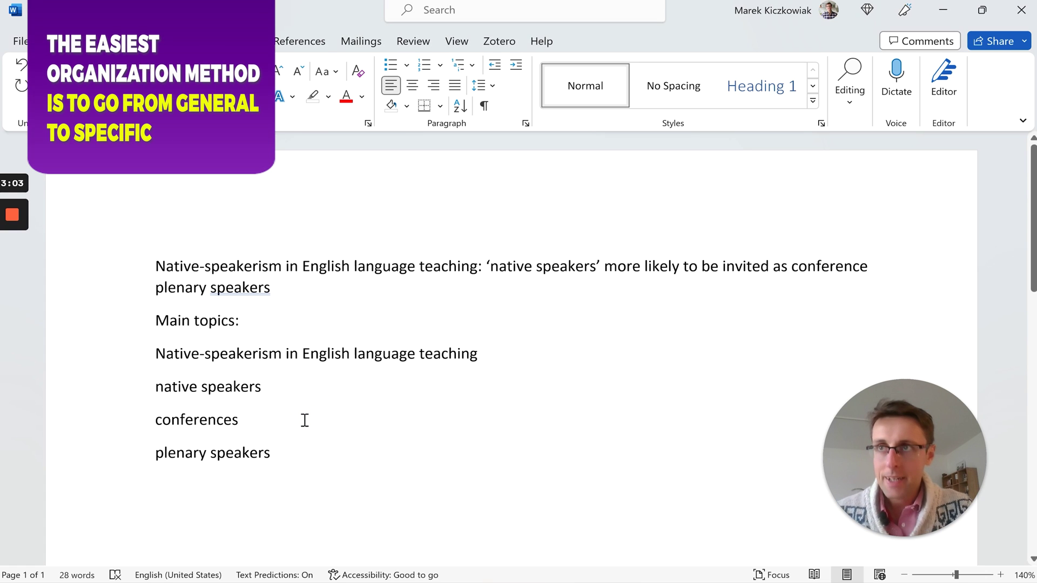
left_click_drag(287, 458, 169, 429)
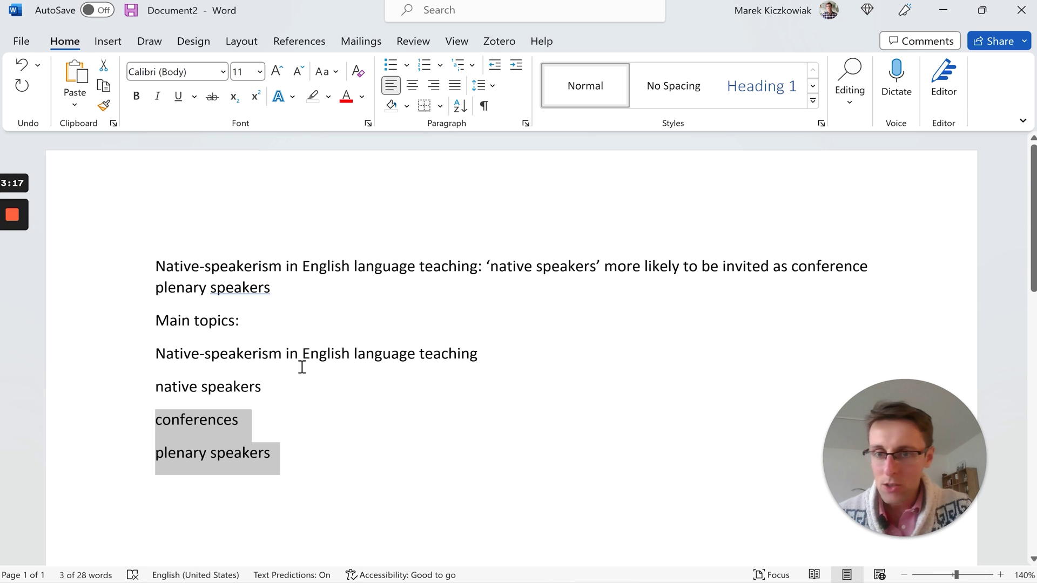
left_click_drag(157, 266, 477, 268)
left_click_drag(156, 353, 454, 378)
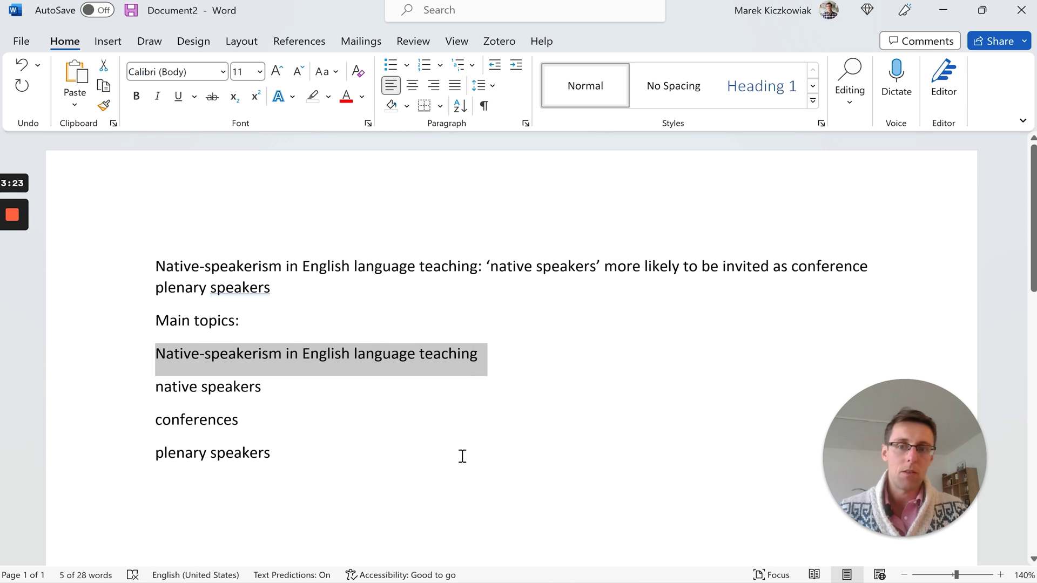
left_click_drag(154, 419, 319, 458)
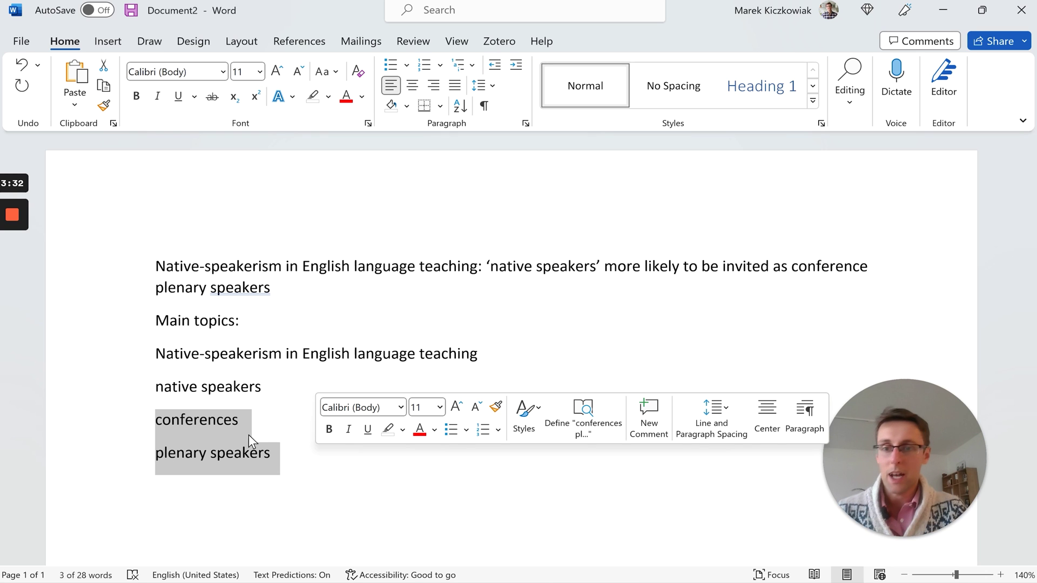
left_click(155, 354)
left_click(281, 358, "shift")
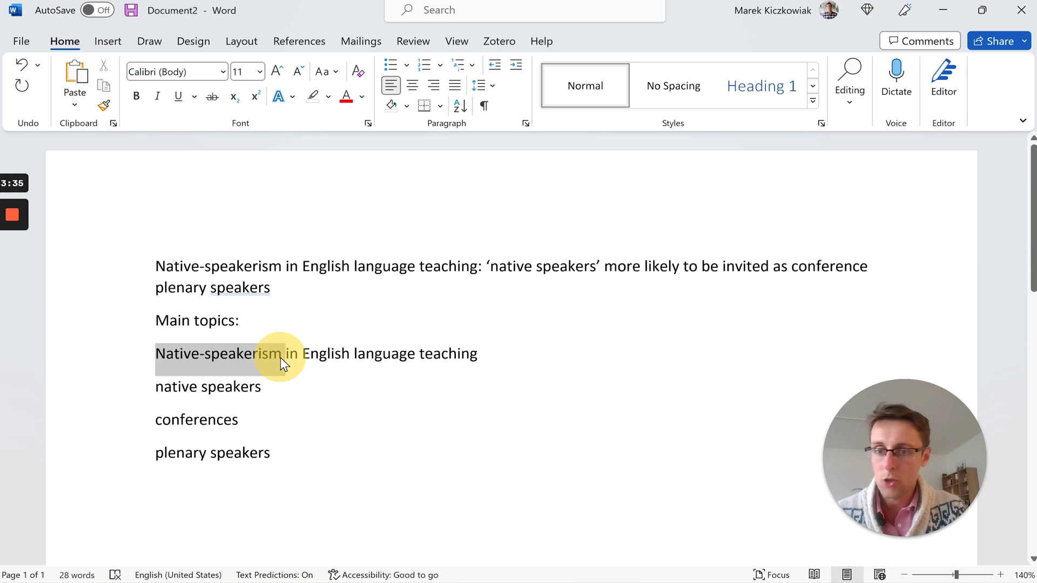
left_click(336, 460)
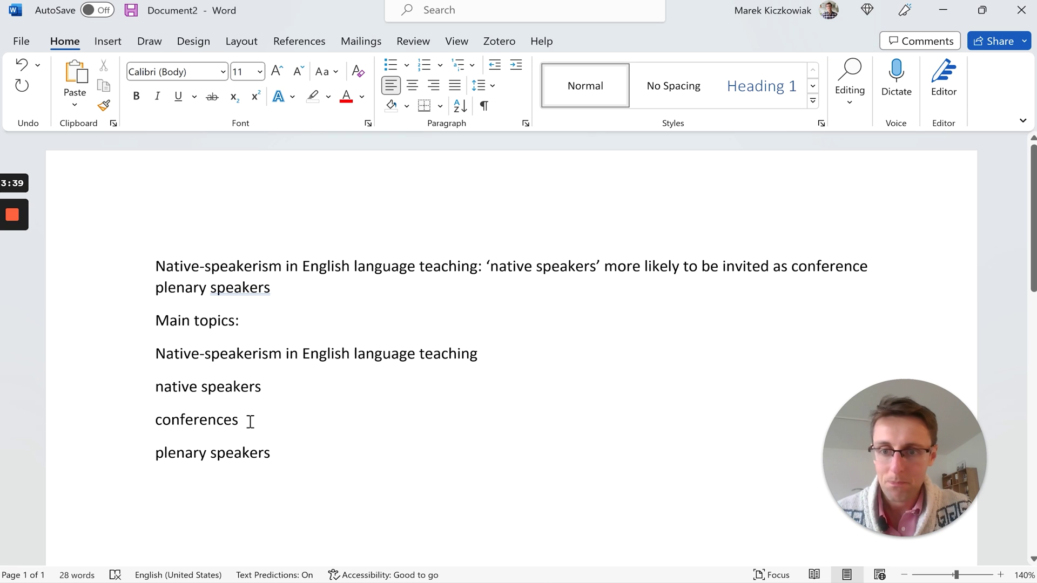
- Make "Native-speakerism in English language teaching" item 1 of a numbered list
left_click(157, 353)
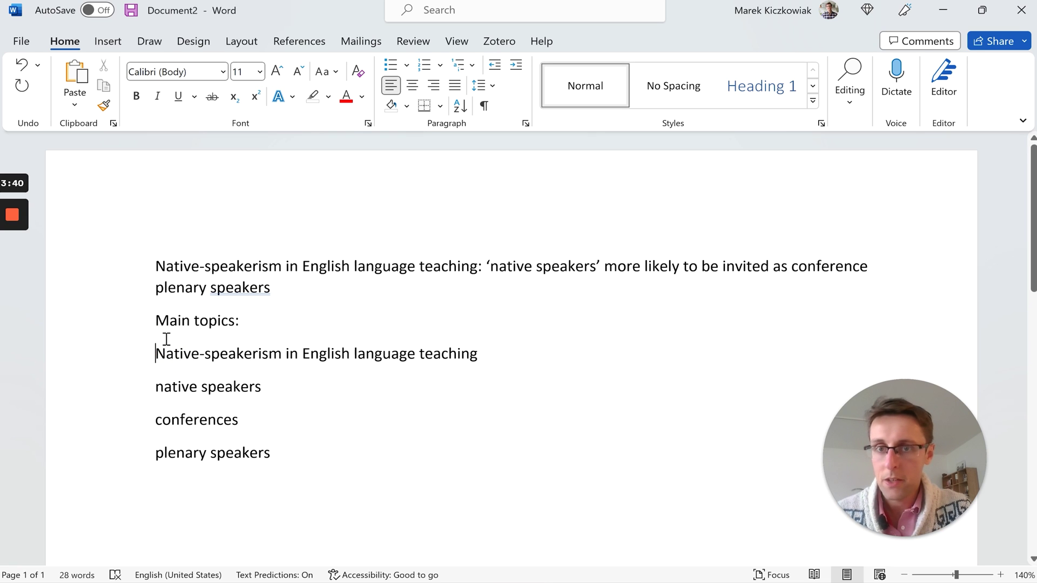
left_click(424, 65)
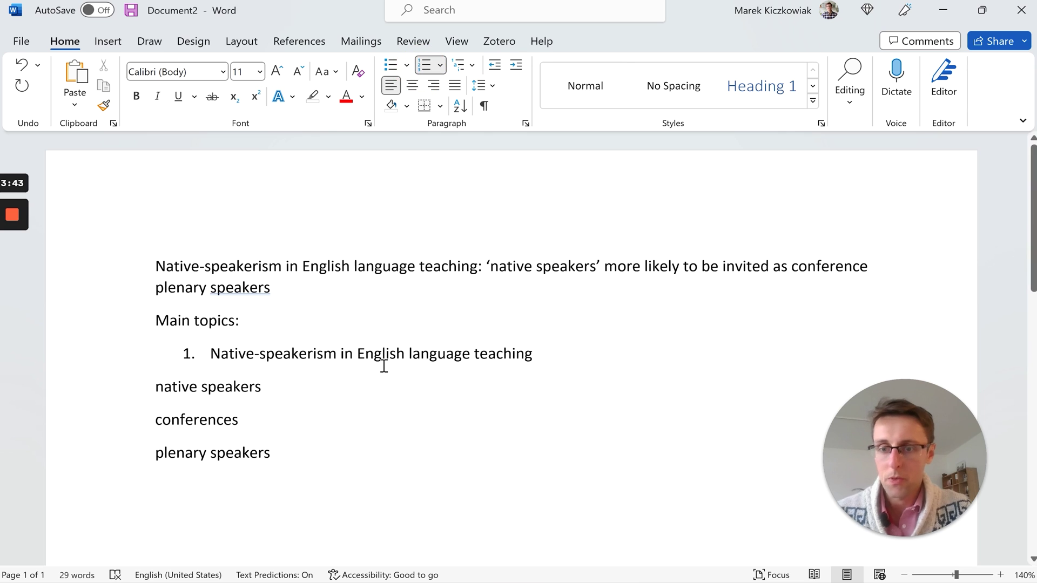
- Merge "conferences" and "plenary speakers" into the single topic "conference plenary speakers" and number it as item 2
left_click(232, 420)
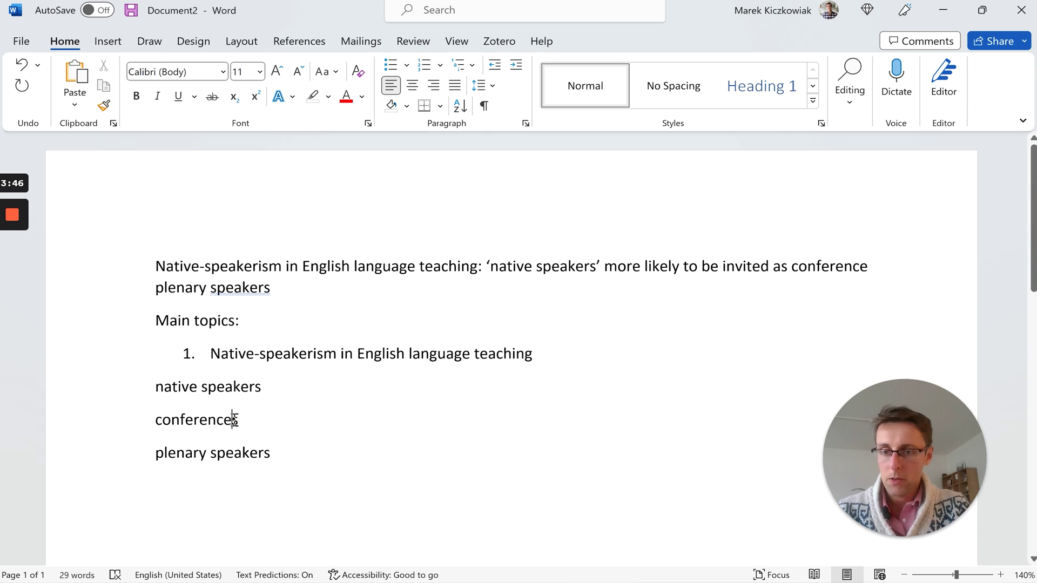
key("Delete")
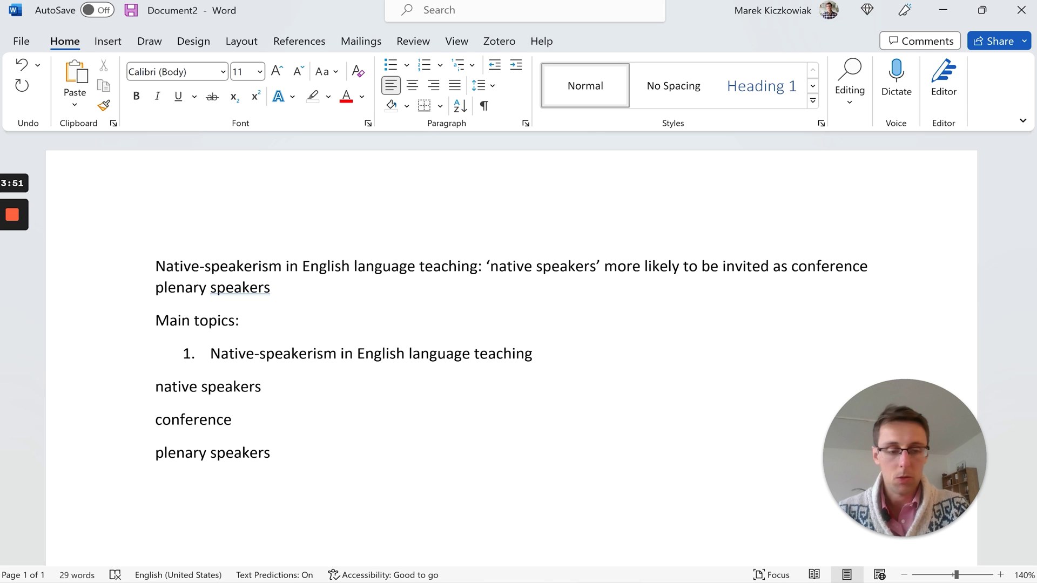
key("Delete")
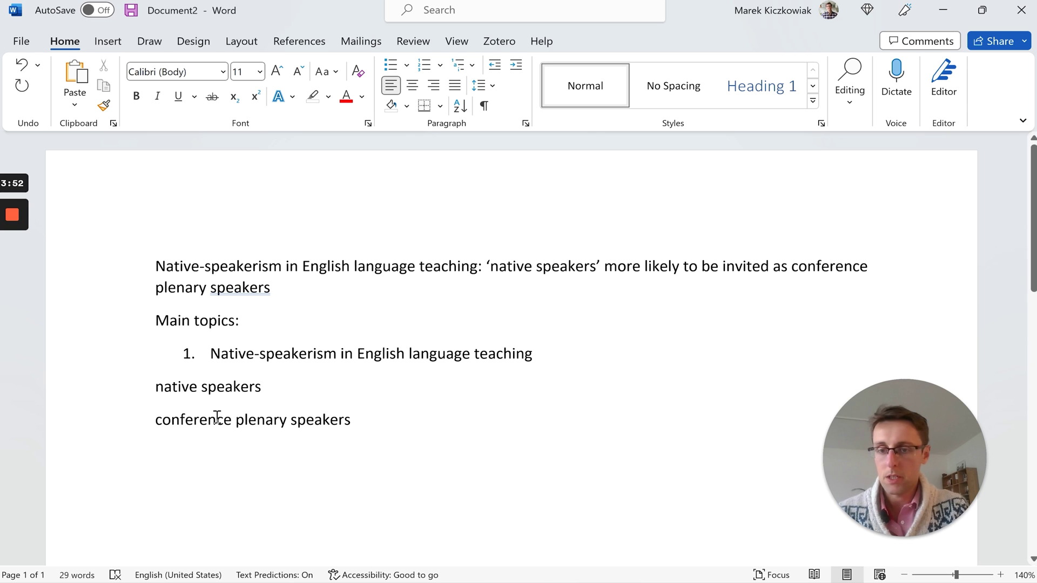
left_click(424, 65)
left_click_drag(154, 386, 271, 386)
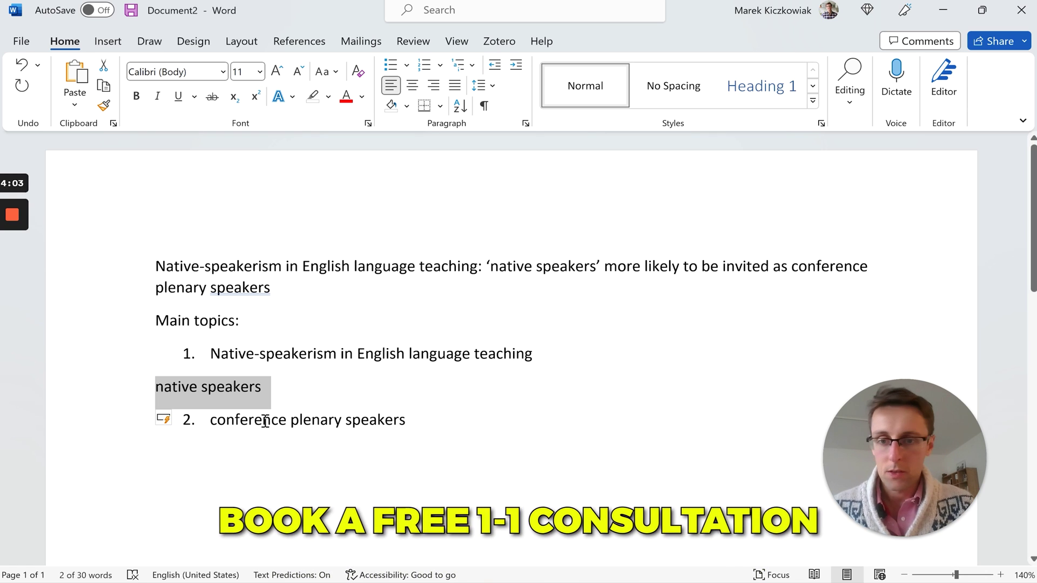
left_click_drag(210, 351, 318, 358)
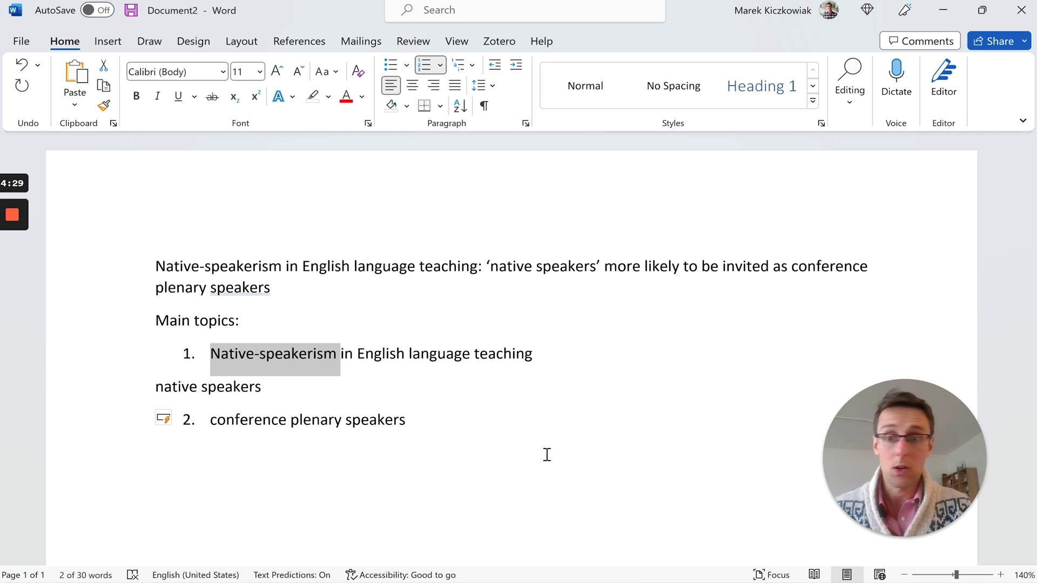
left_click(305, 389)
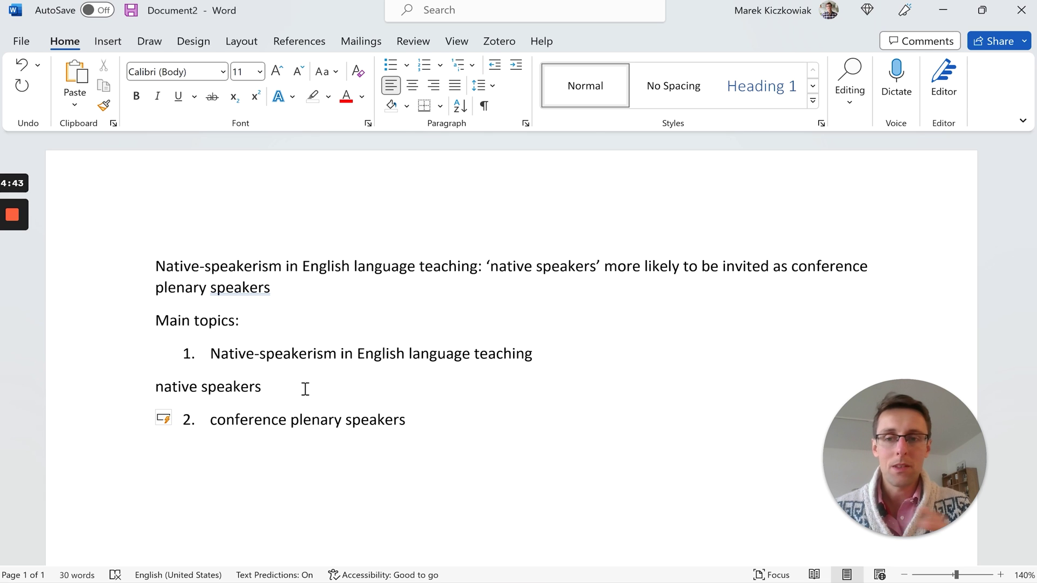
- Move "native speakers" to the start of the numbered list as item 1, above "Native-speakerism in English language teaching"
left_click_drag(154, 387, 270, 386)
key("ctrl+c")
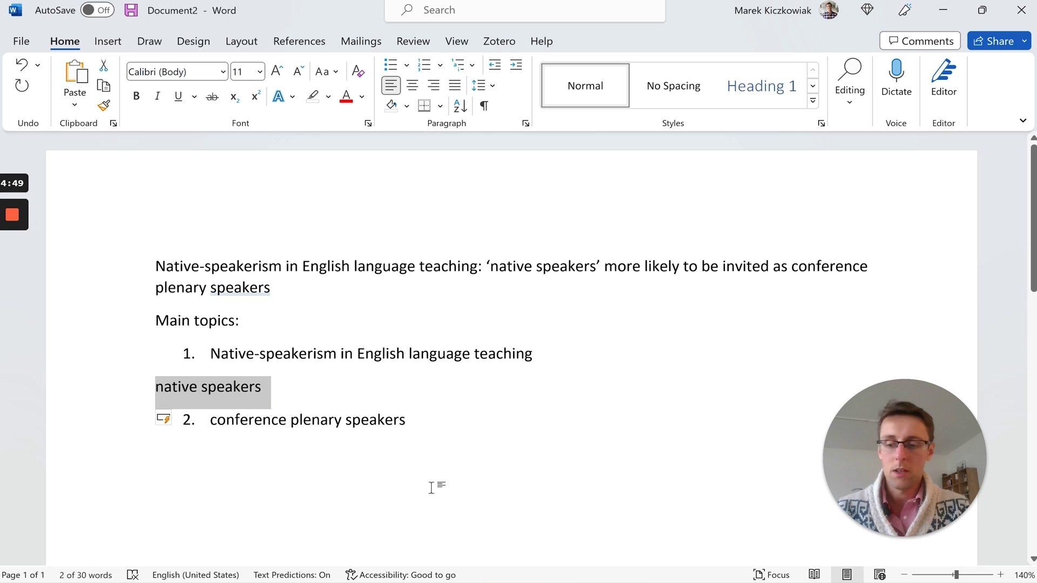
key("Delete")
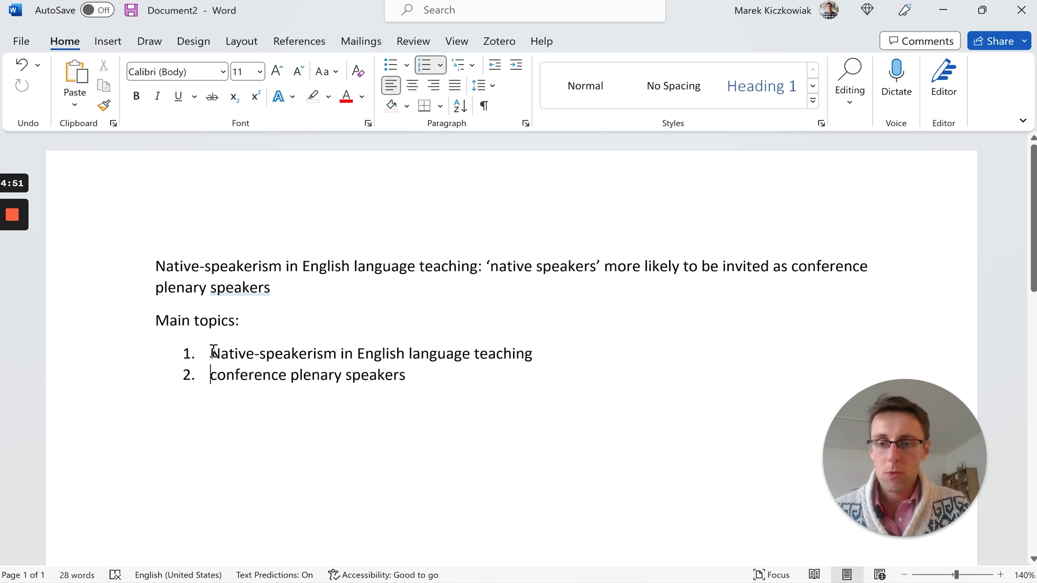
left_click(211, 352)
key("Return")
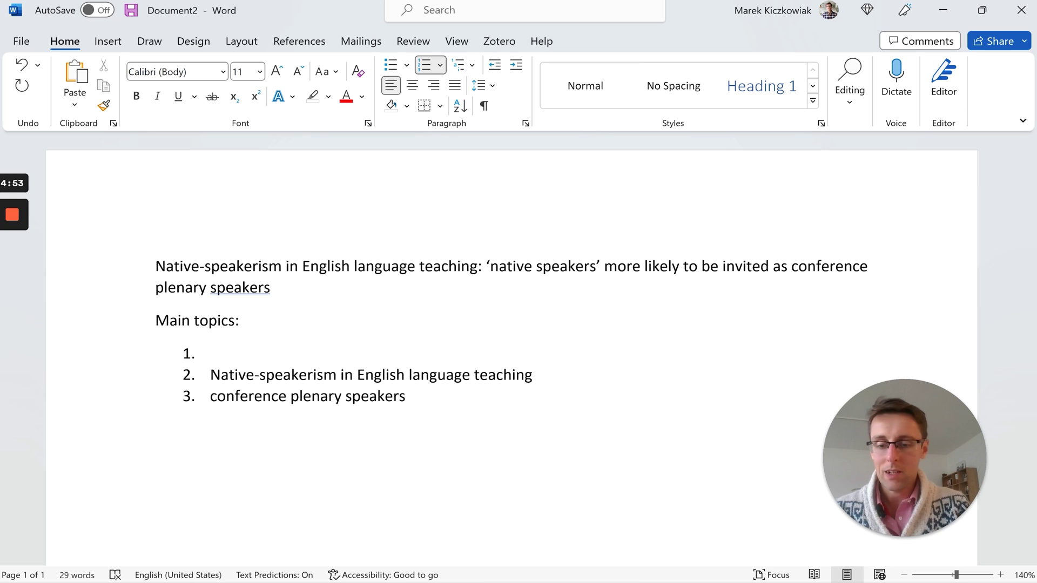
key("ctrl+v")
key("Delete")
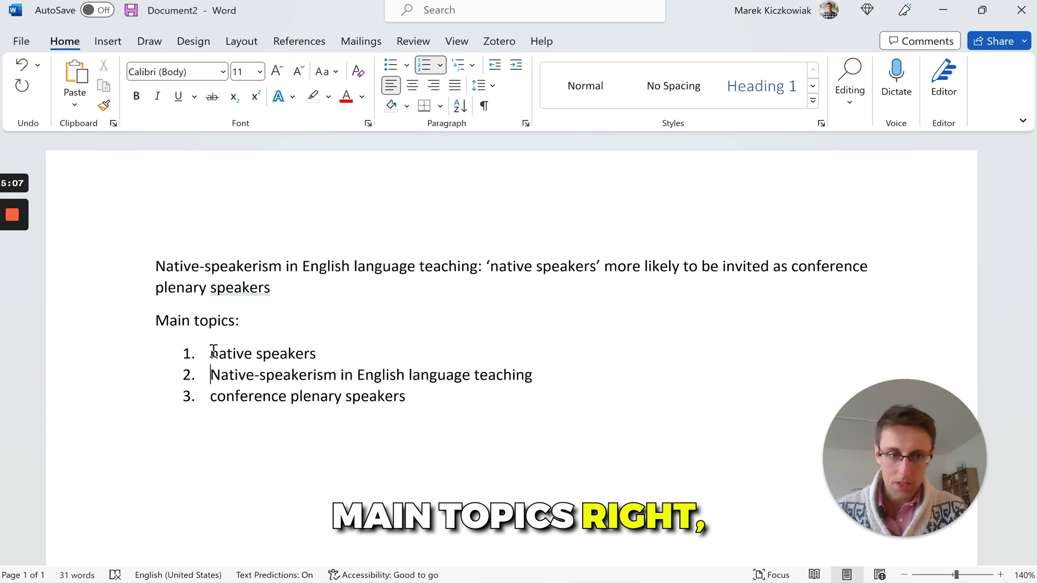
- Add the lettered subtopic "definition" under "native speakers"
left_click(328, 354)
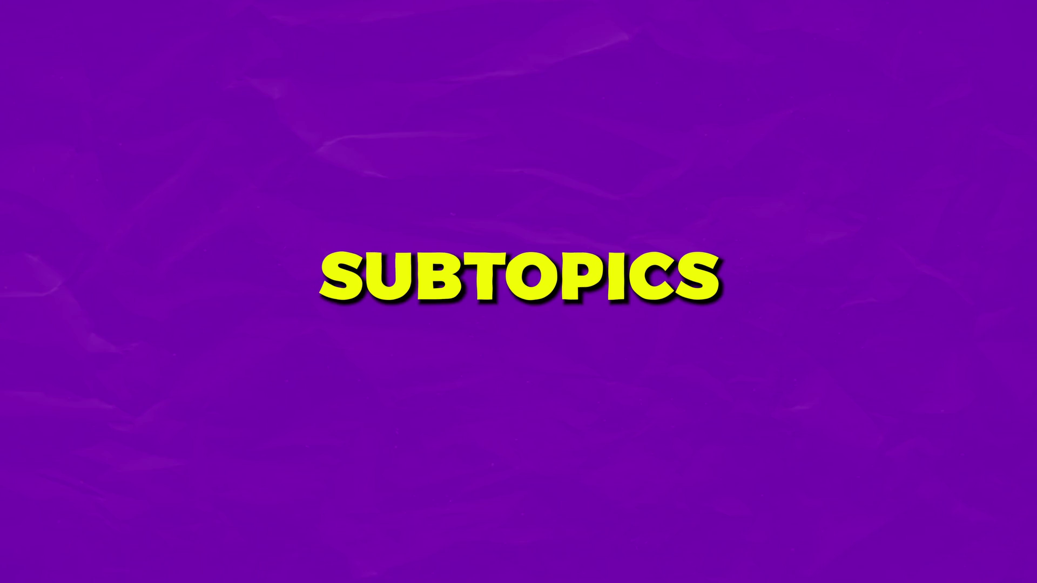
key("Return")
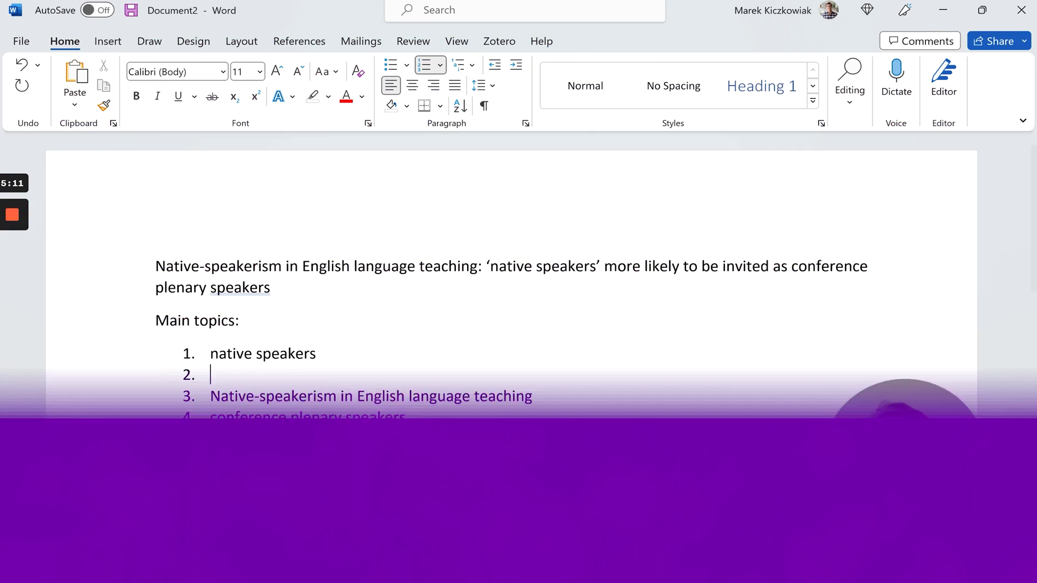
key("Tab")
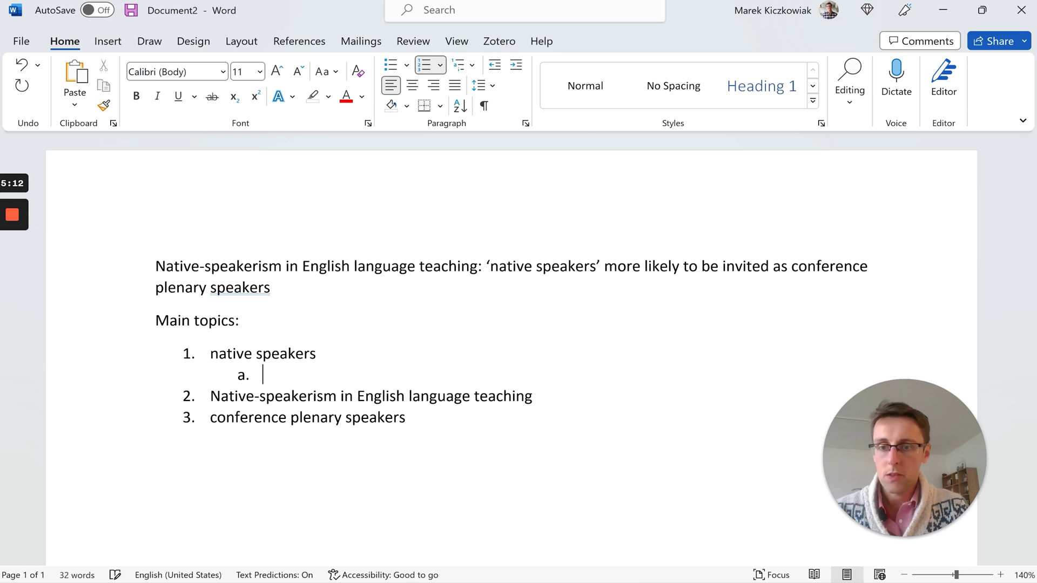
type("defini")
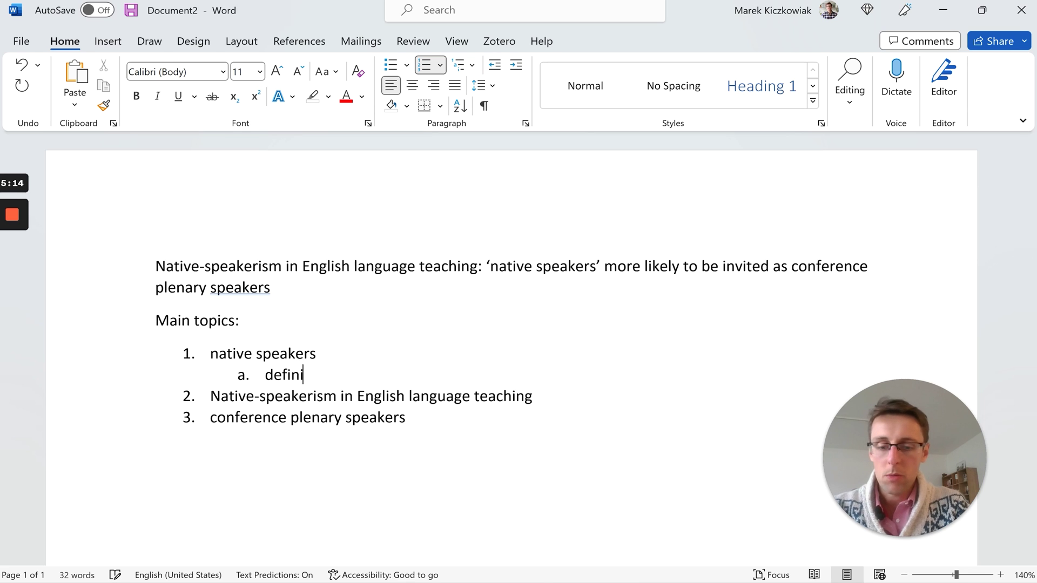
type("tion")
- Copy the "definition" subtopic and paste it as a lettered subtopic under "Native-speakerism in English language teaching"
key("shift+Home")
key("ctrl+c")
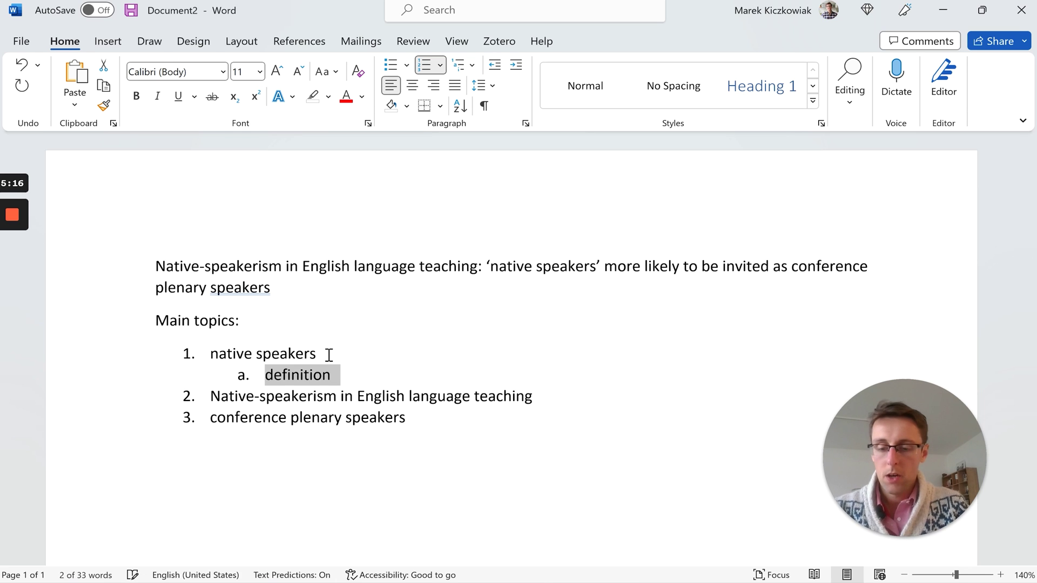
left_click(533, 395)
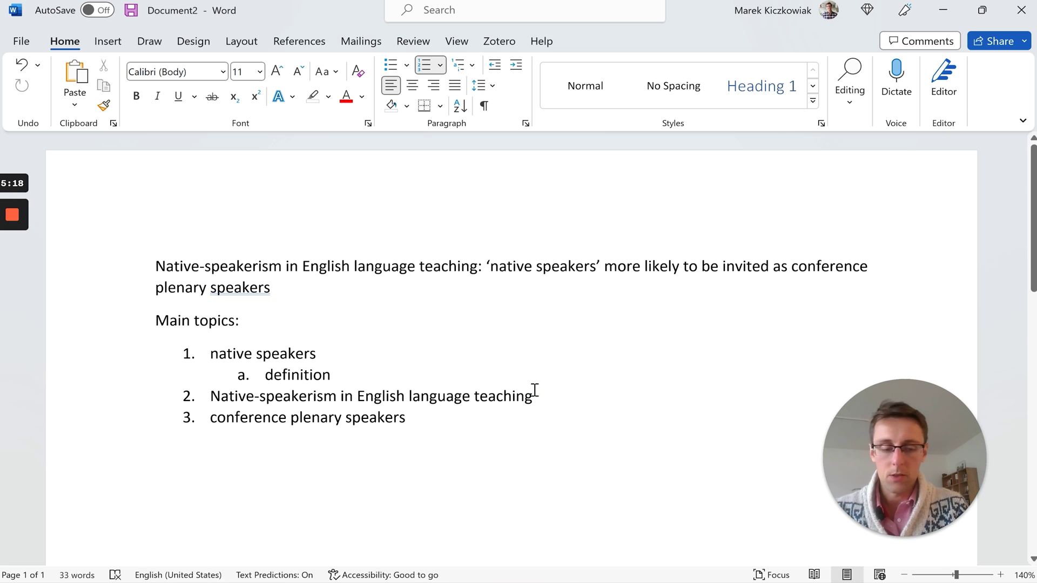
key("Return")
key("Tab")
key("ctrl+v")
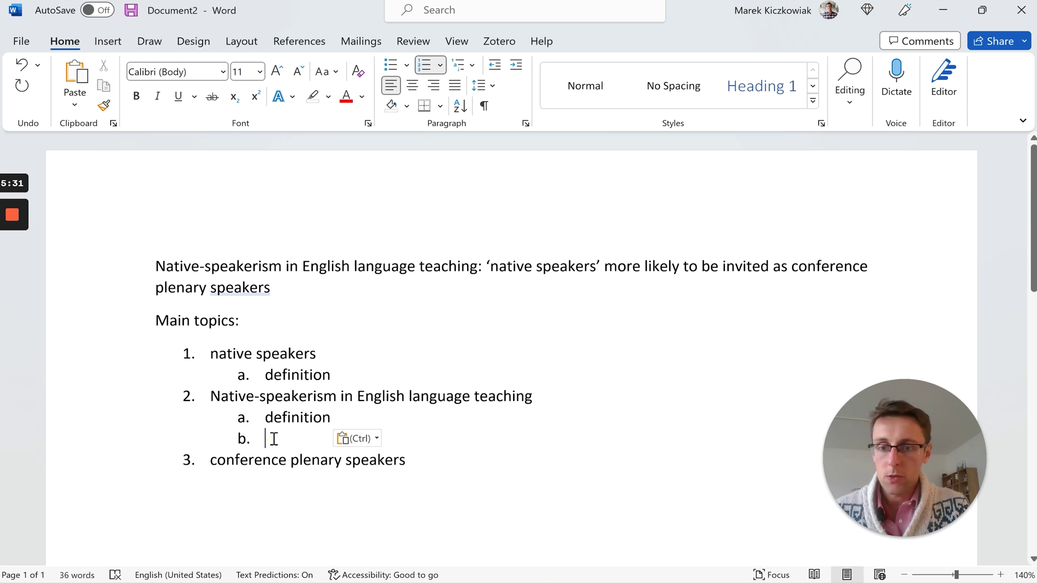
- Add the subtopics "previous studies", "effect of native speakerism" and "reasons for it" below "definition" in item 2
type("previous st")
type("udies")
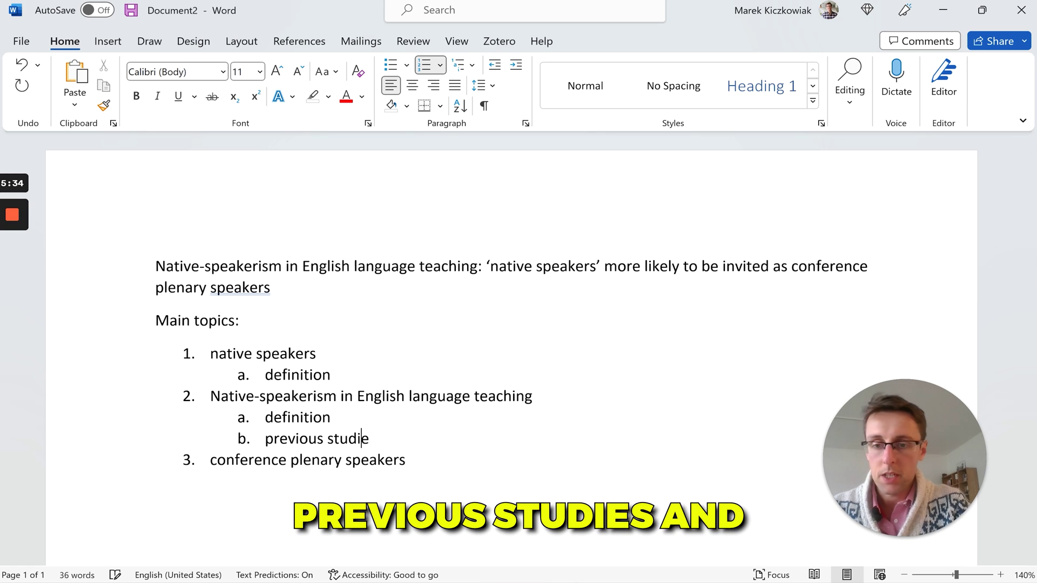
key("Return")
type("effect")
type(" of native spe")
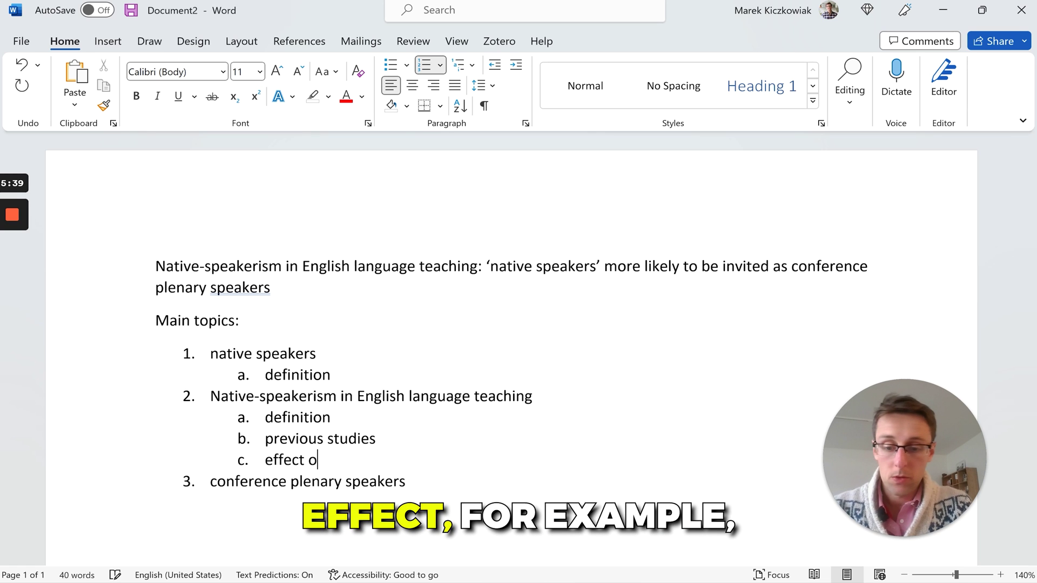
type("akerism")
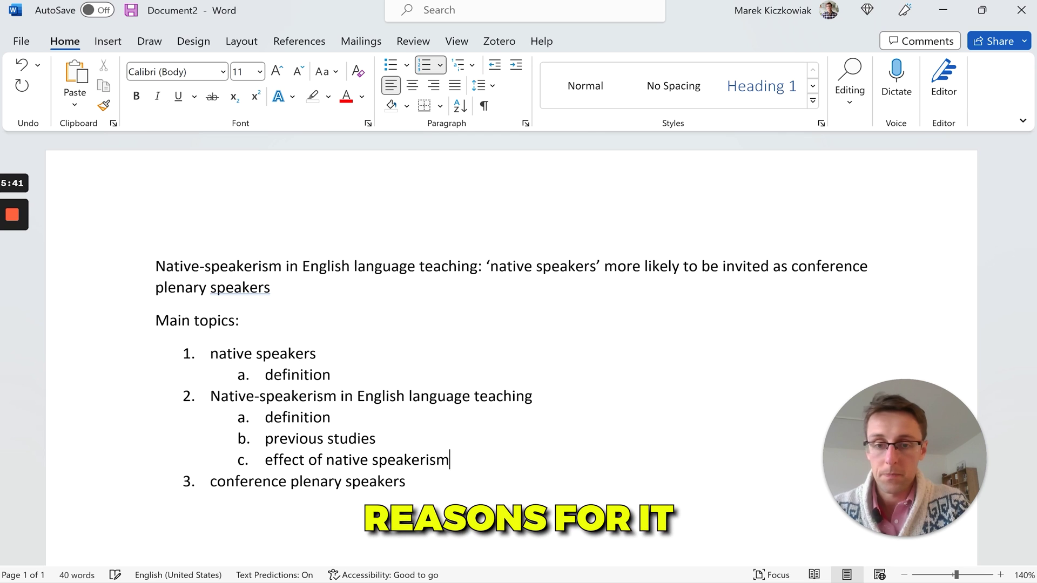
key("Return")
type("reasons for it")
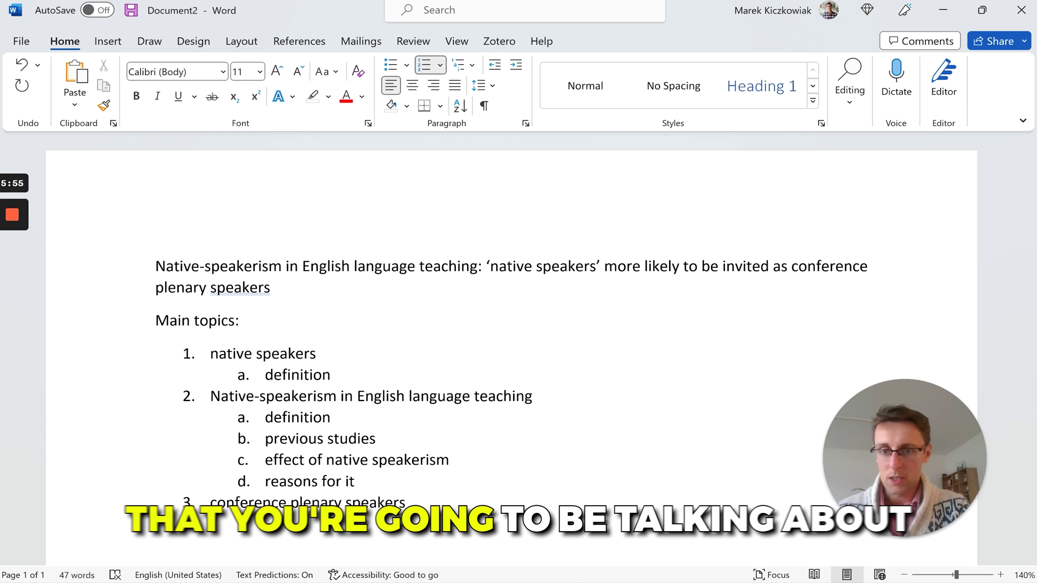
- Add the lettered subtopic "representation of women, people of colour at conferences + as plenary speakers" under "conference plenary speakers"
left_click_drag(211, 398, 296, 388)
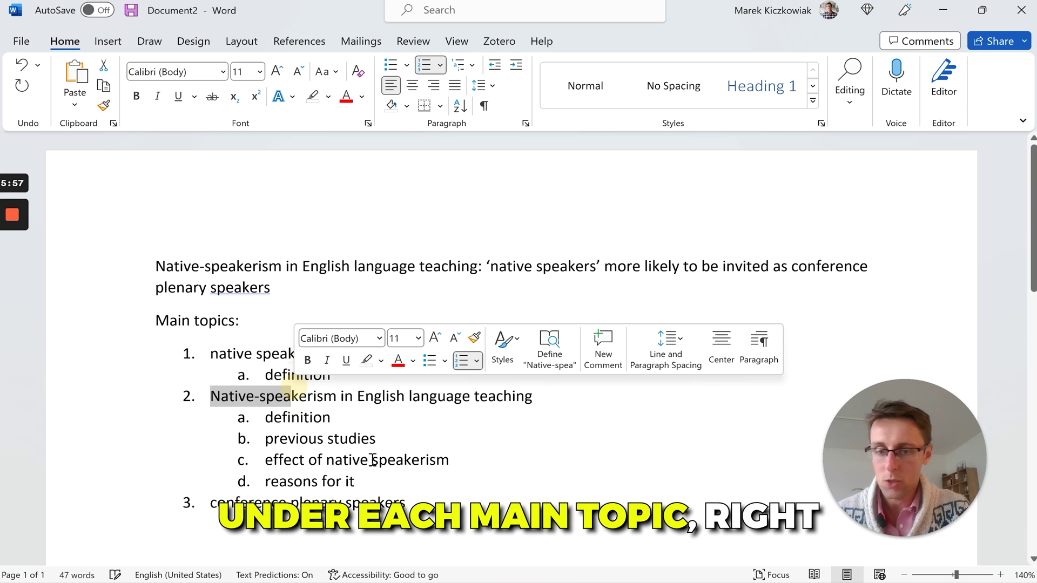
left_click(413, 505)
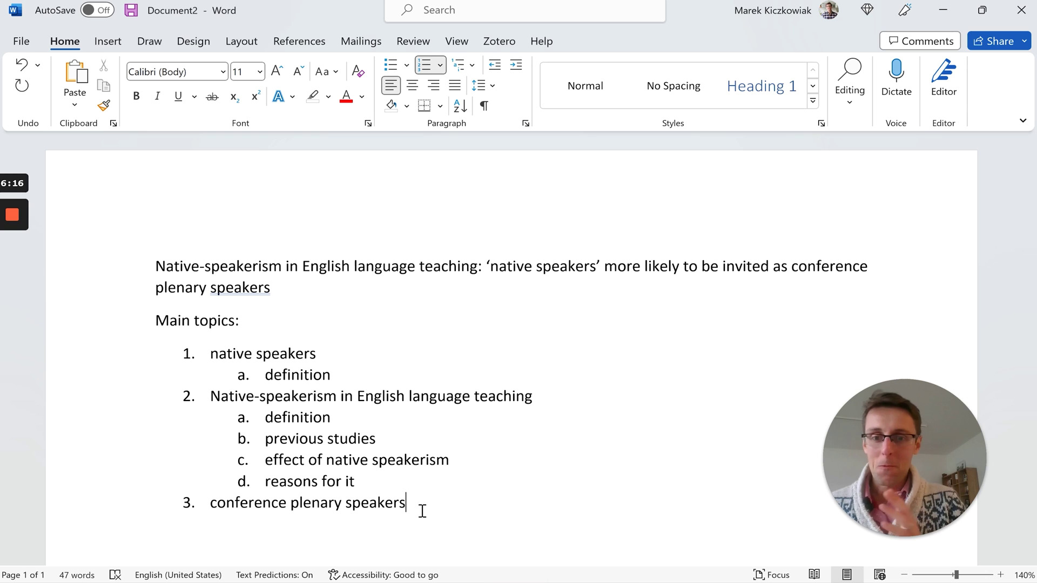
key("Return")
key("Tab")
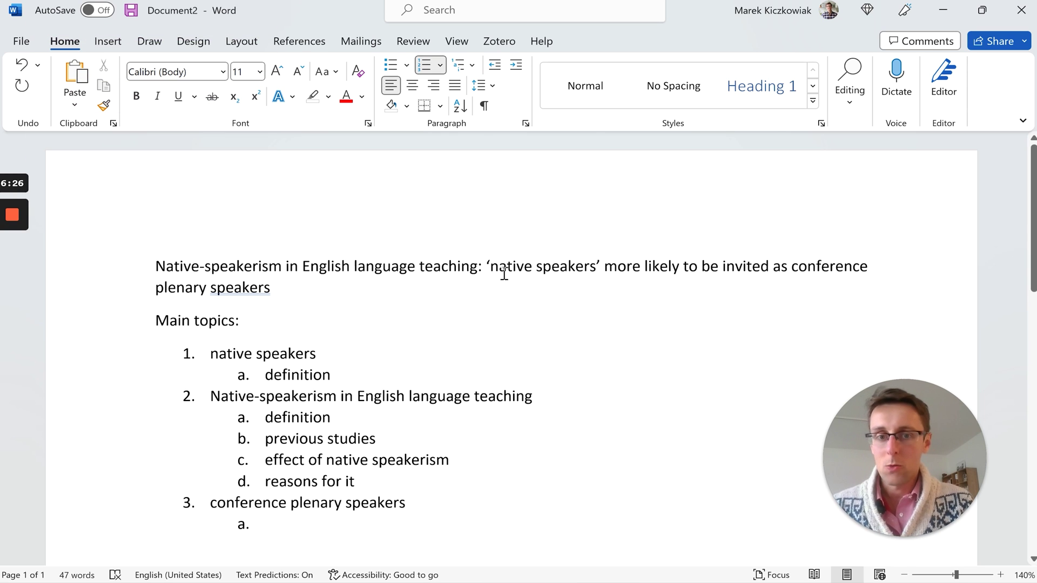
left_click_drag(250, 504, 374, 502)
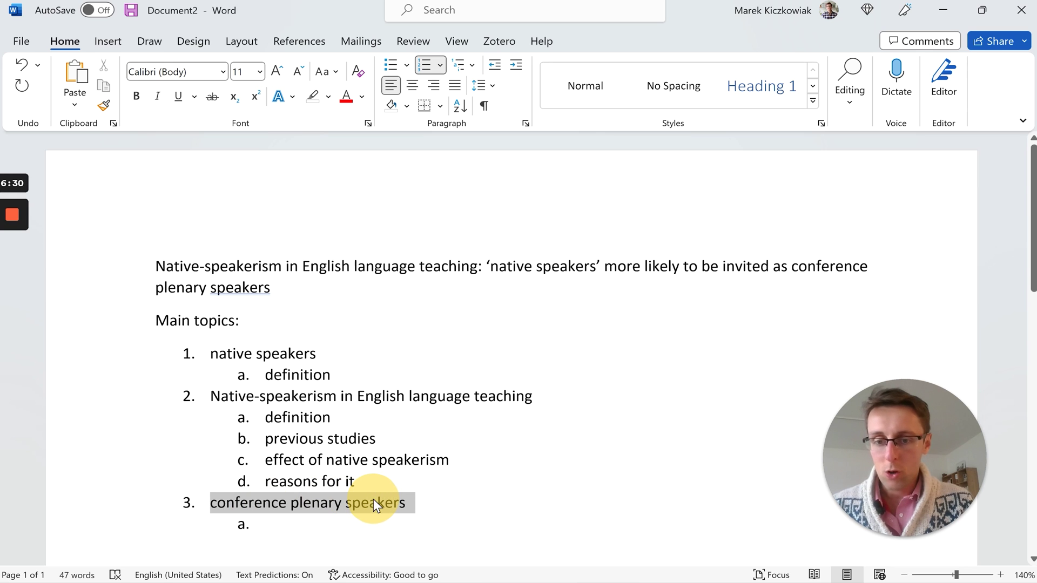
left_click(289, 520)
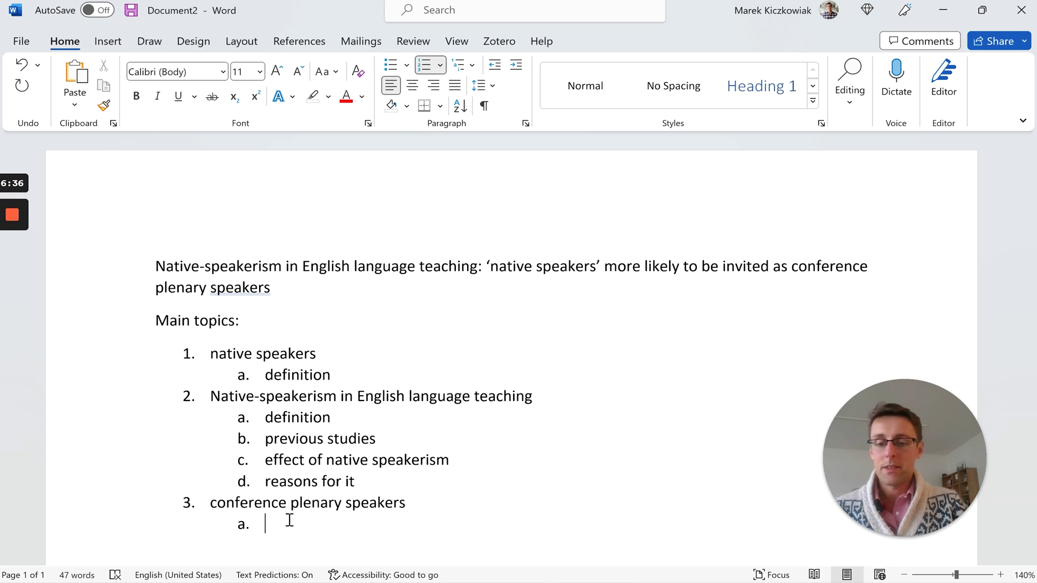
type("representation of ")
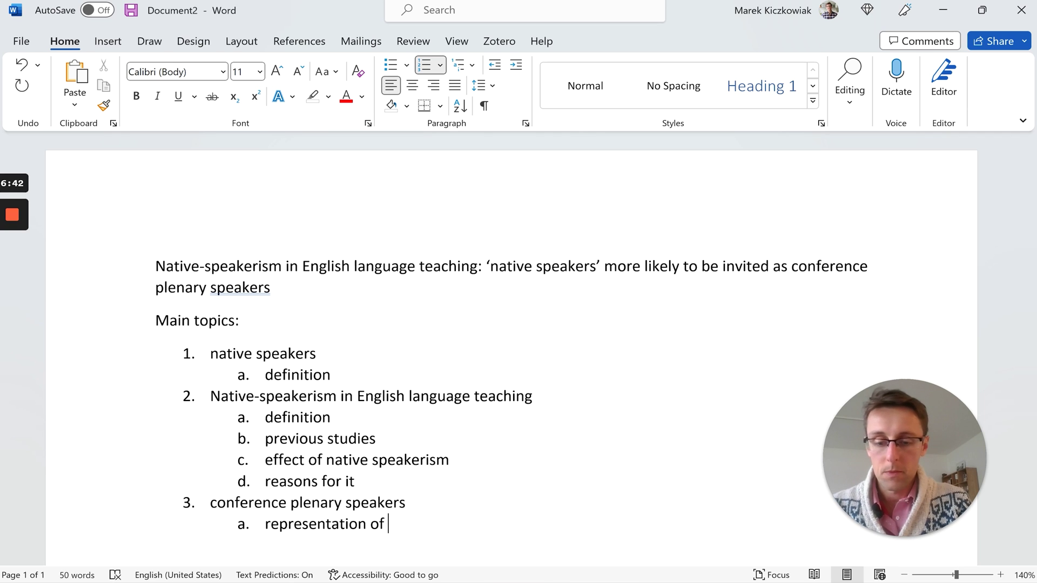
type("women, people of co")
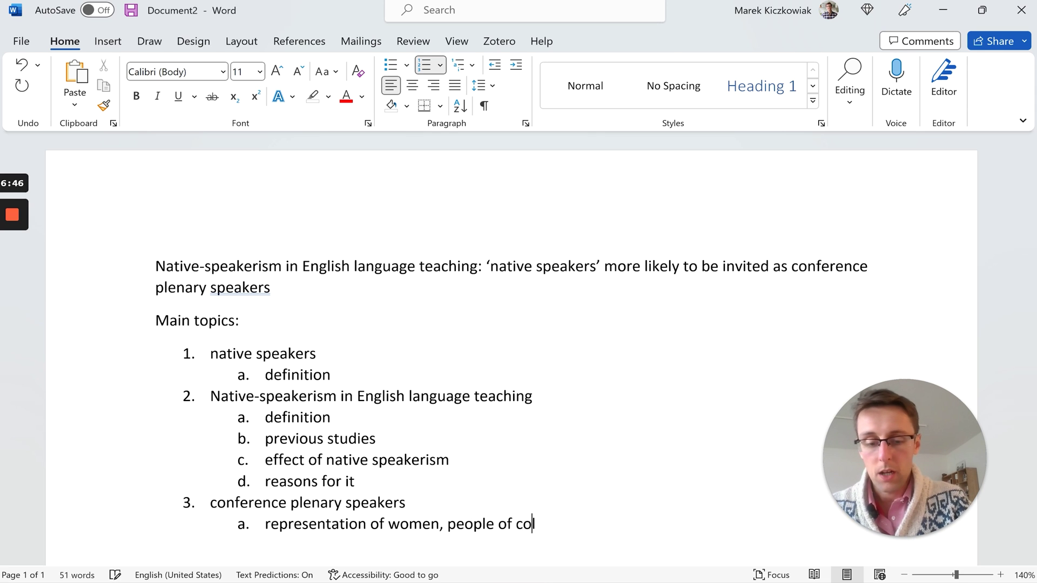
type("lour at conferences")
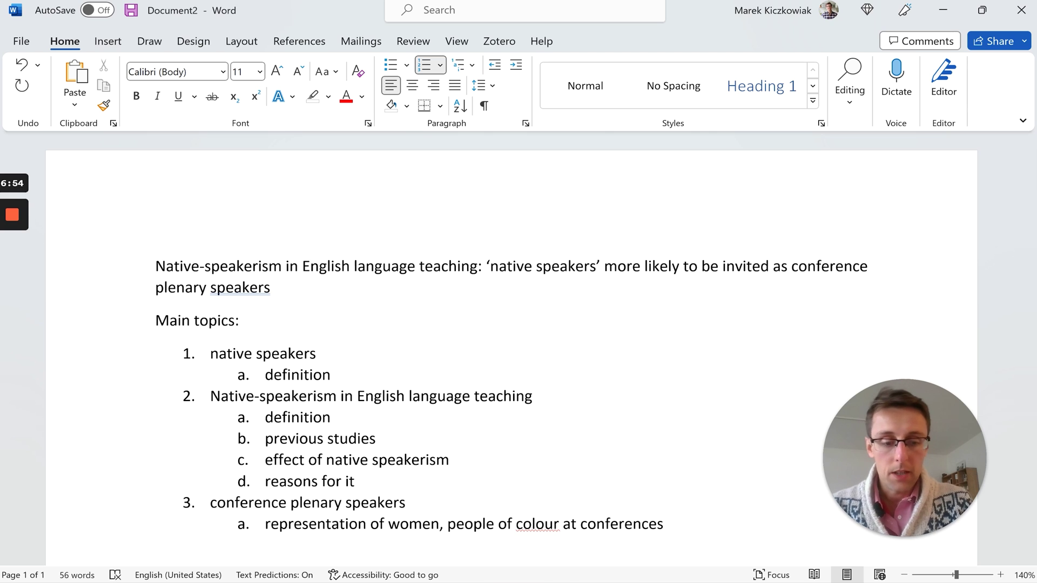
type("+ as")
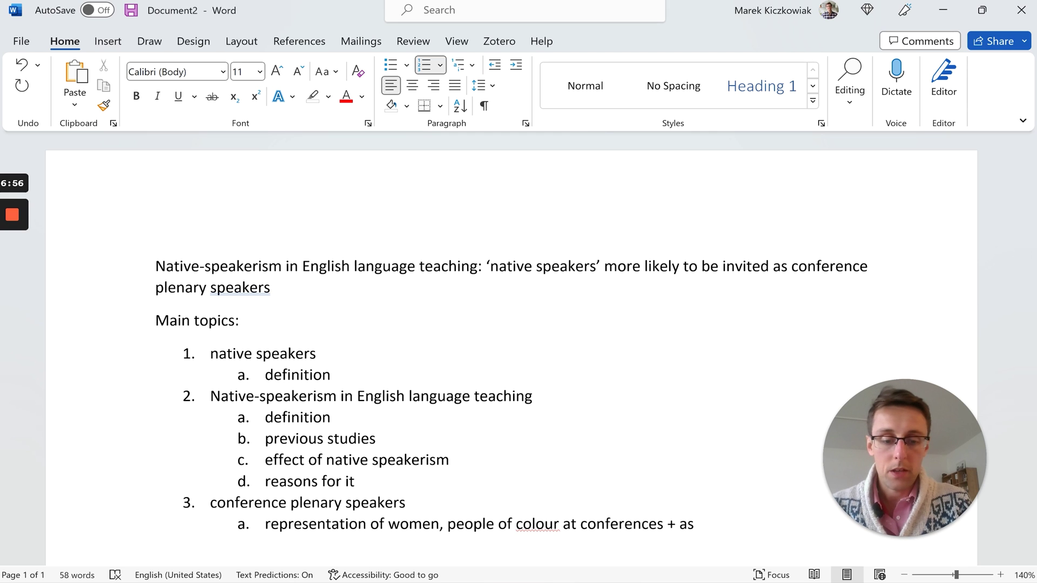
type(" plenary speak")
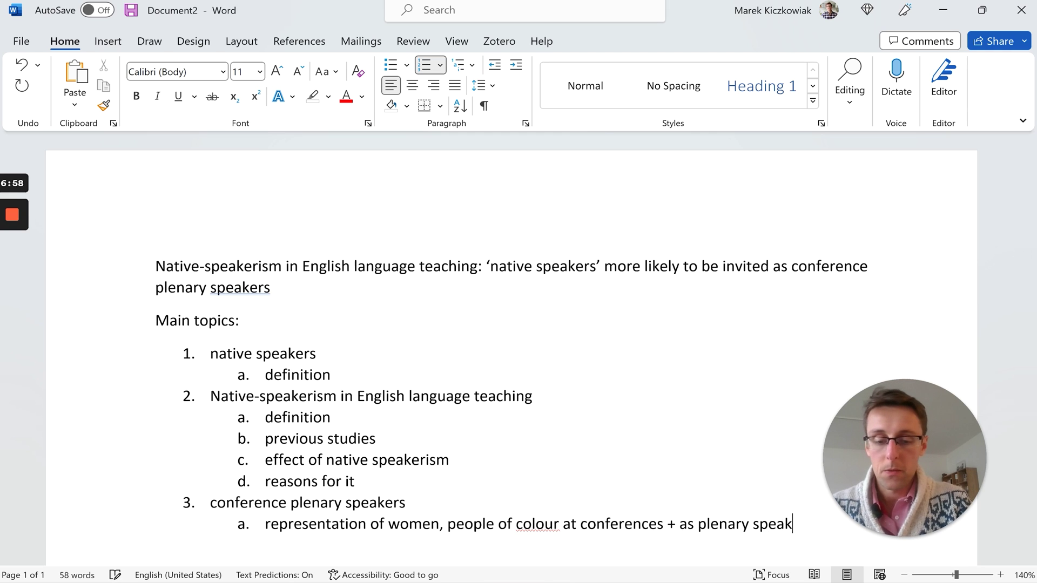
- Complete the conference subtopic with the note "(look at other disciplines, because no research in English language teaching)"
type("ers (look at o")
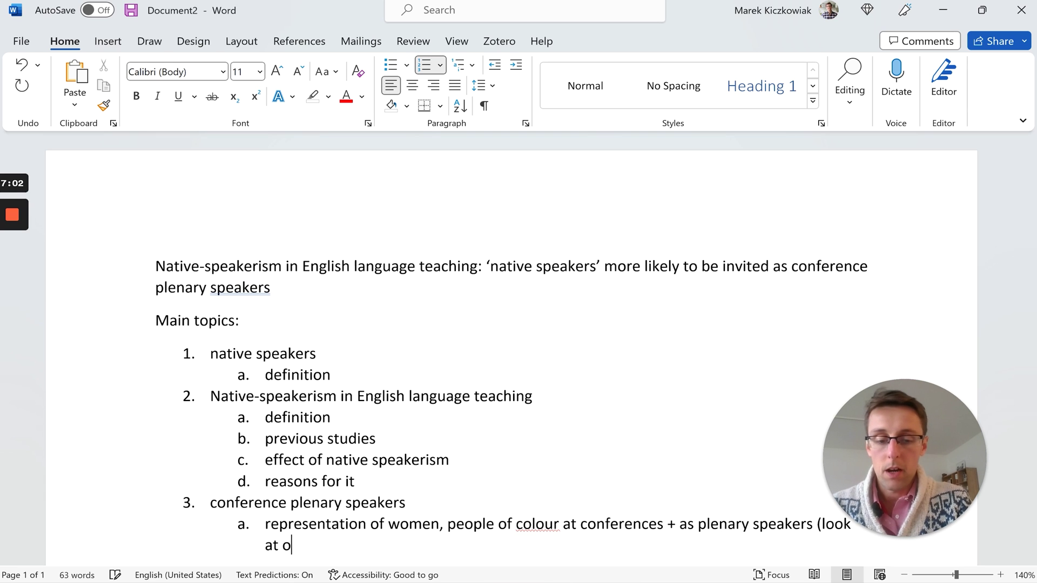
type("tehr discipline")
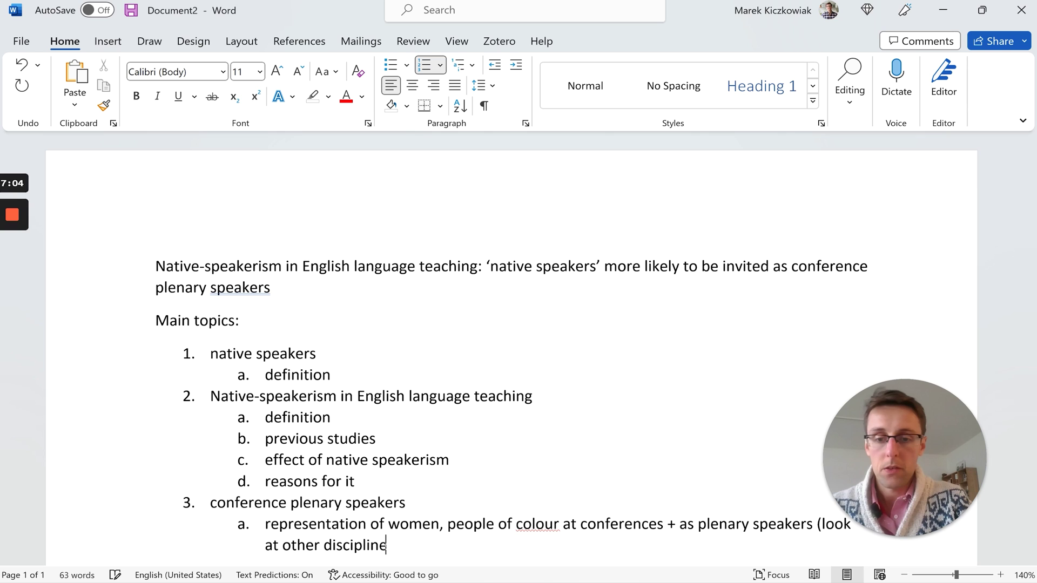
type("s, because ")
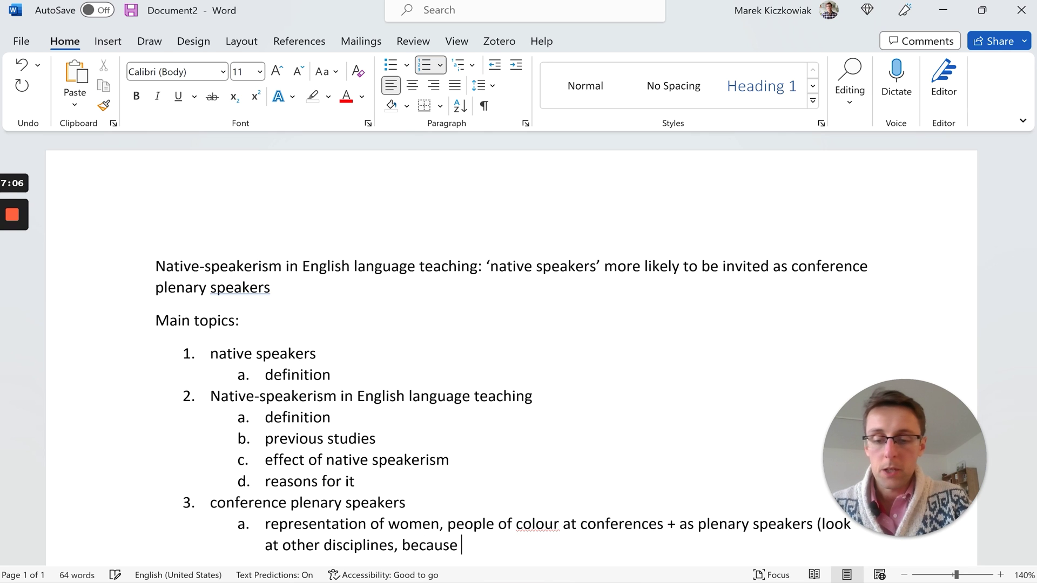
type("no research in ")
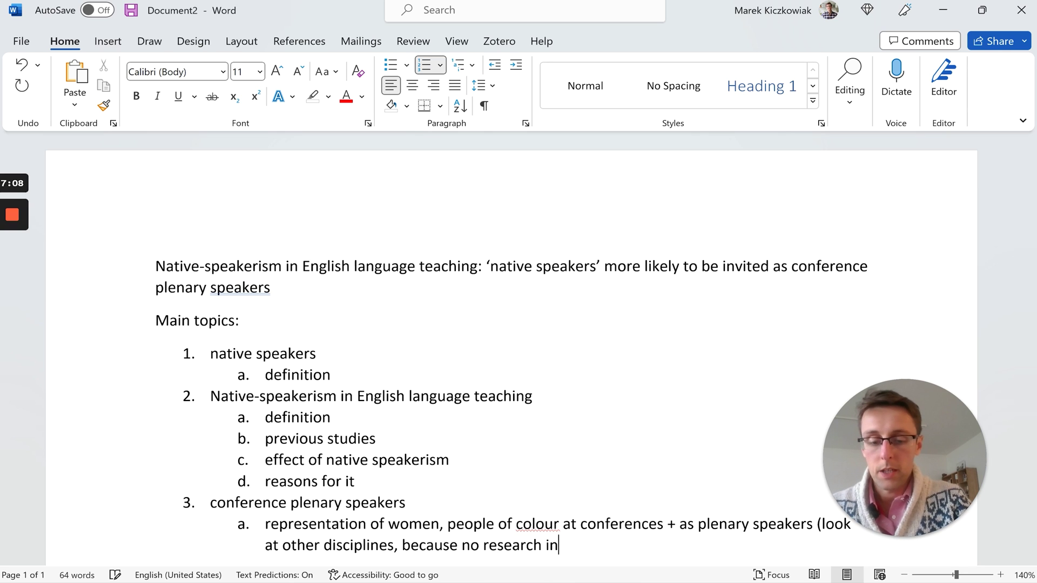
type("English")
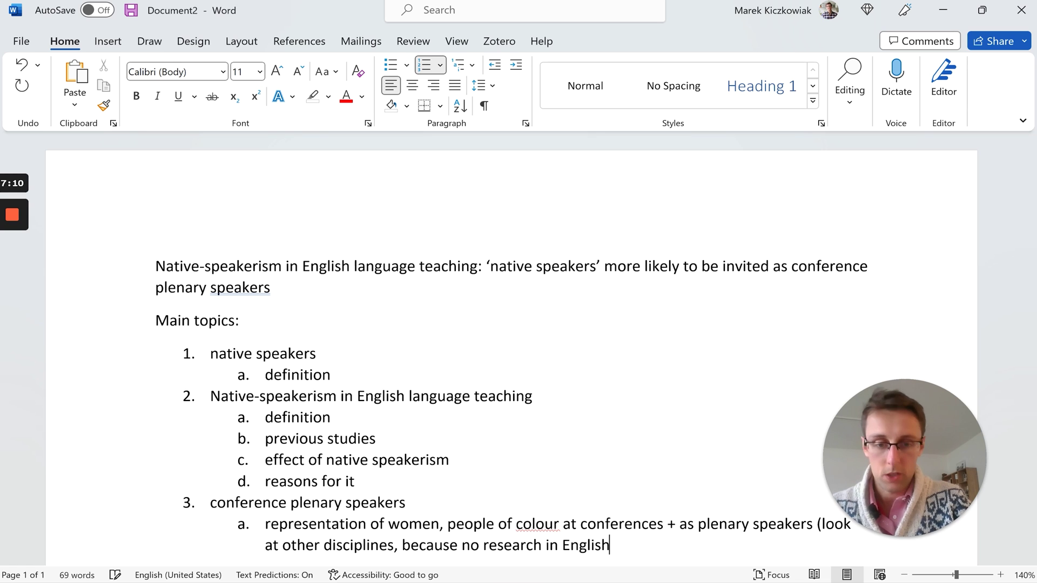
type(" language teaching)")
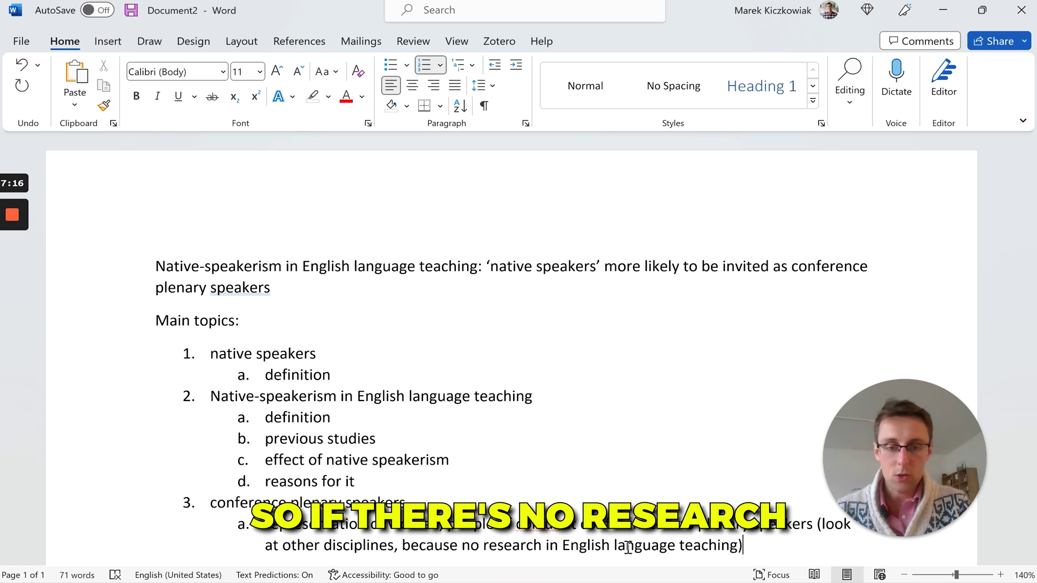
scroll(628, 547, "down", 3)
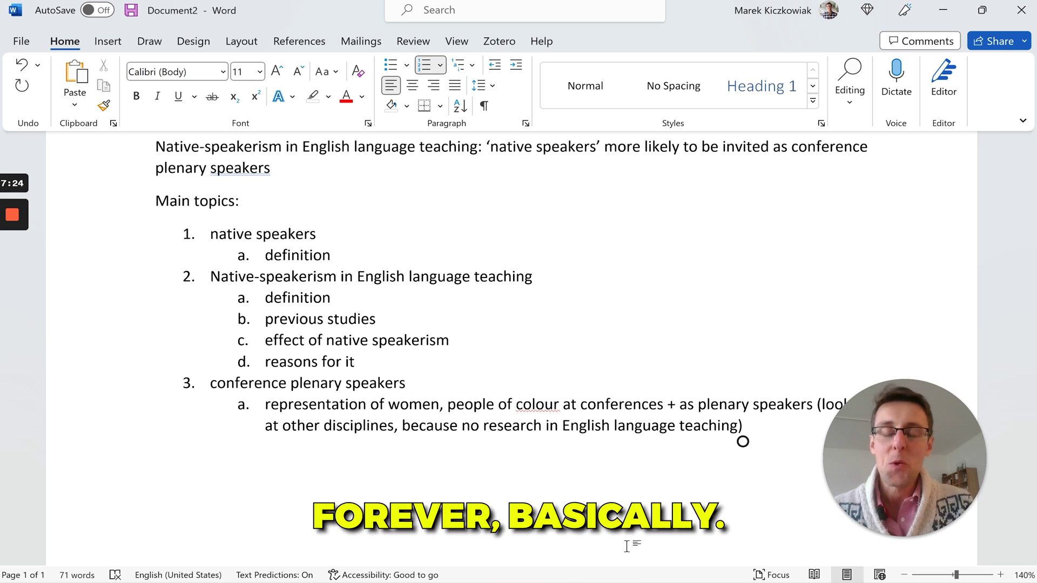
- Review the "conference plenary speakers" topic and its subtopic on the representation of women and people of colour
left_click(498, 425)
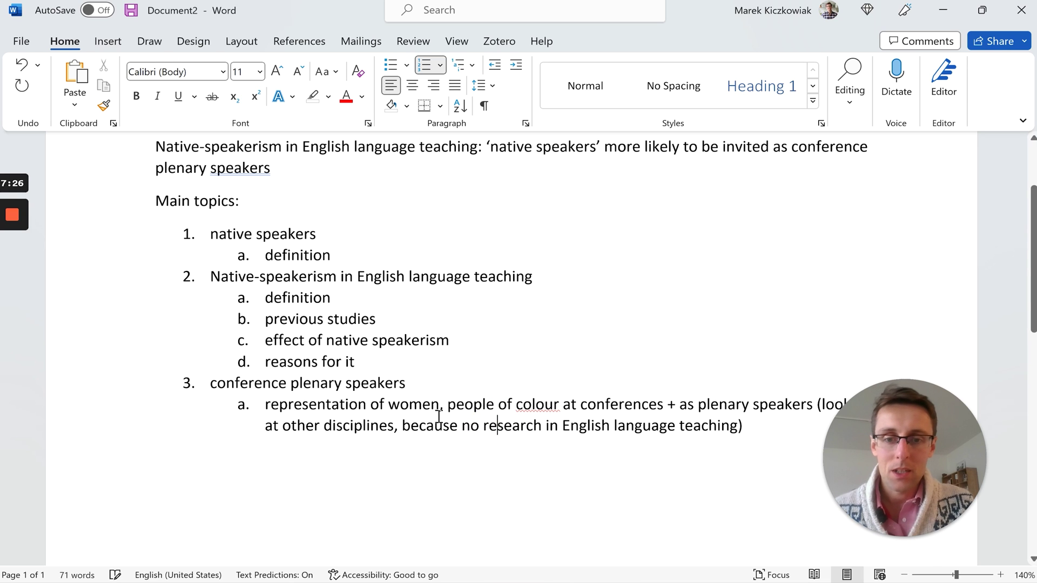
left_click_drag(210, 383, 343, 384)
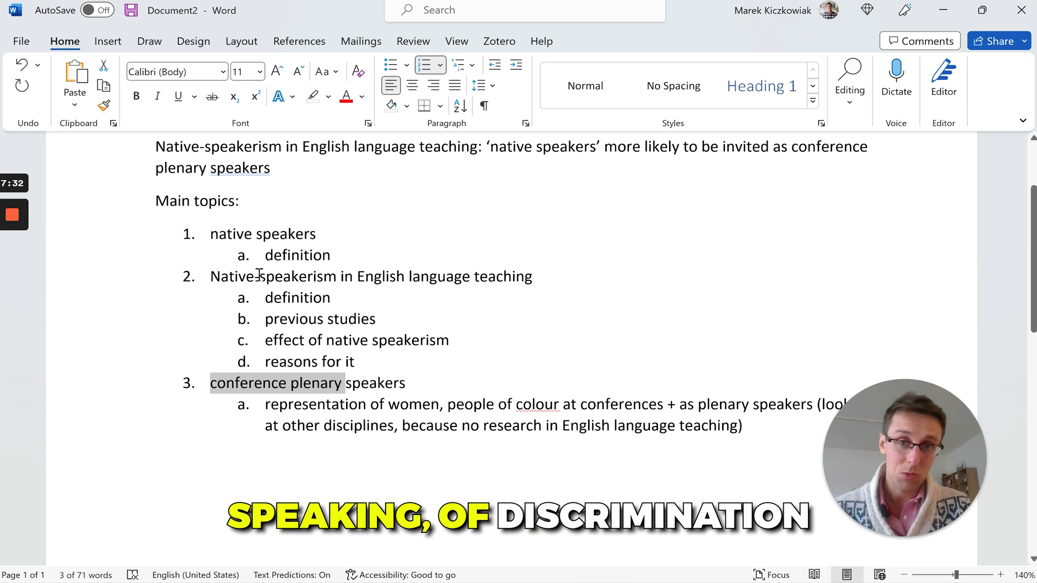
left_click(475, 434)
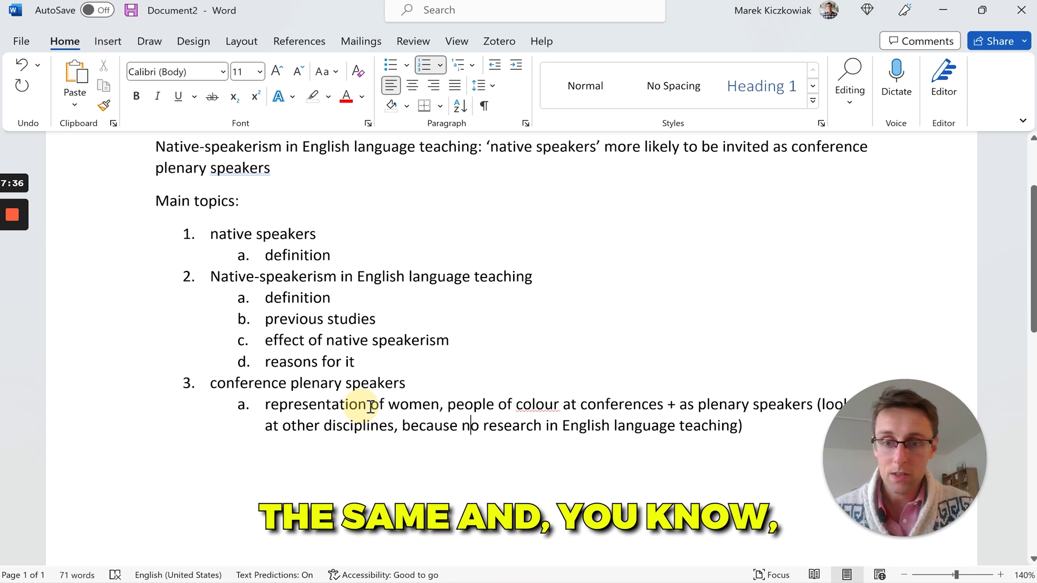
left_click_drag(371, 406, 439, 405)
left_click(532, 409)
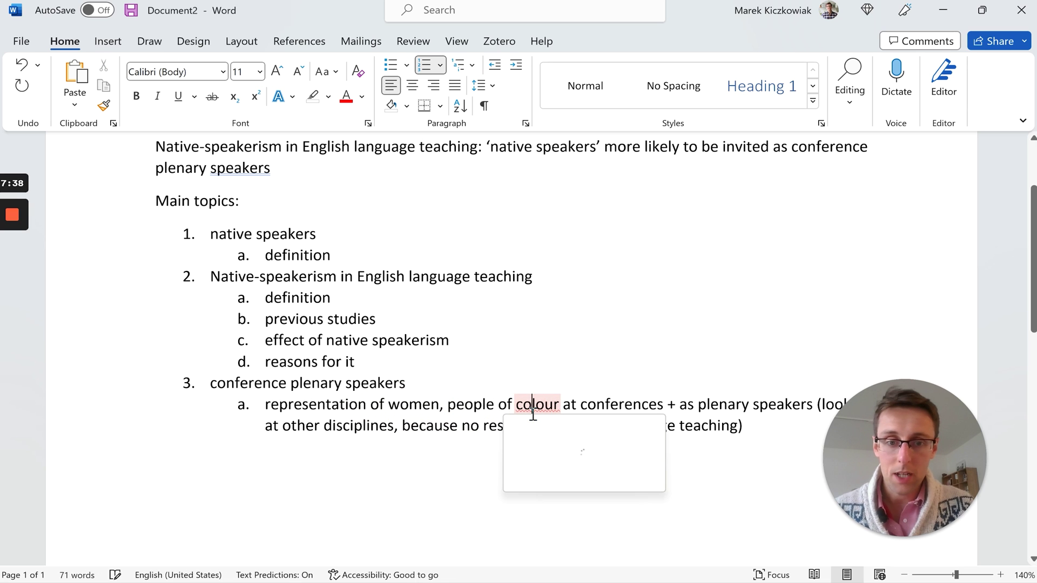
left_click_drag(566, 403, 768, 415)
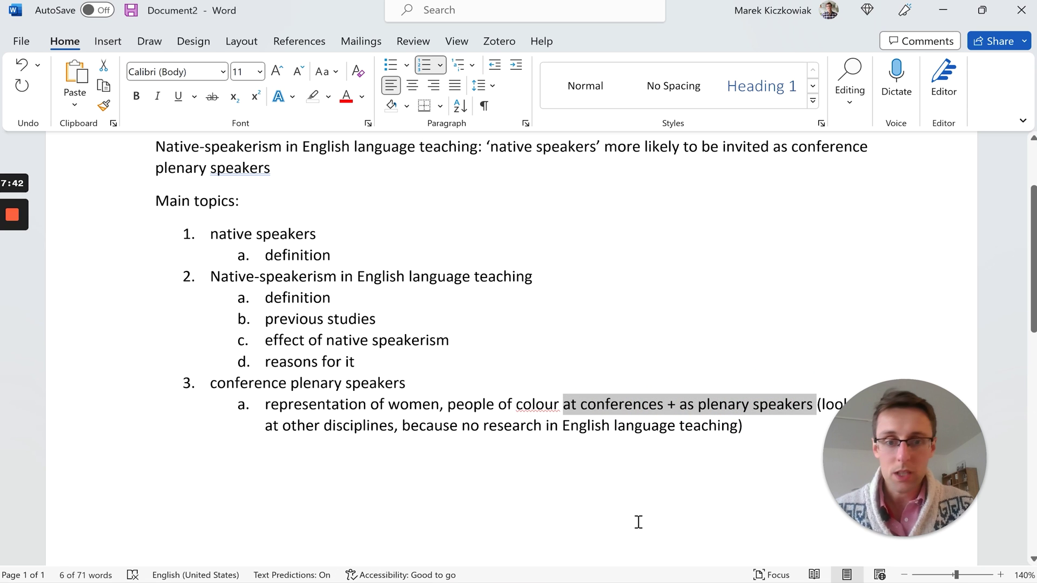
left_click_drag(909, 391, 922, 264)
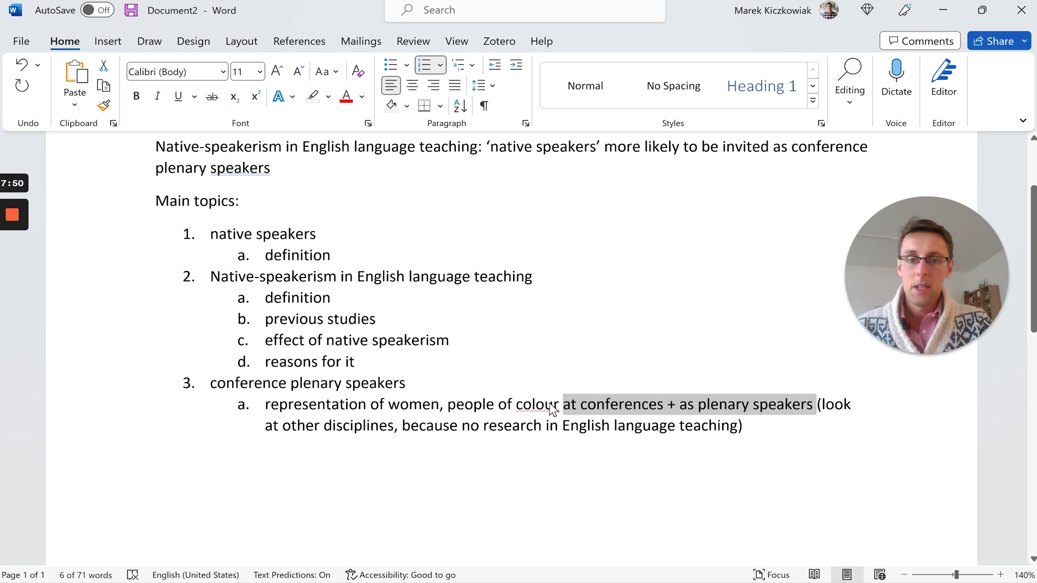
- Add "research gap + aim" as main topic 4 at the end of the outline
left_click(383, 484)
left_click(756, 429)
key("Return")
key("BackSpace")
key("BackSpace")
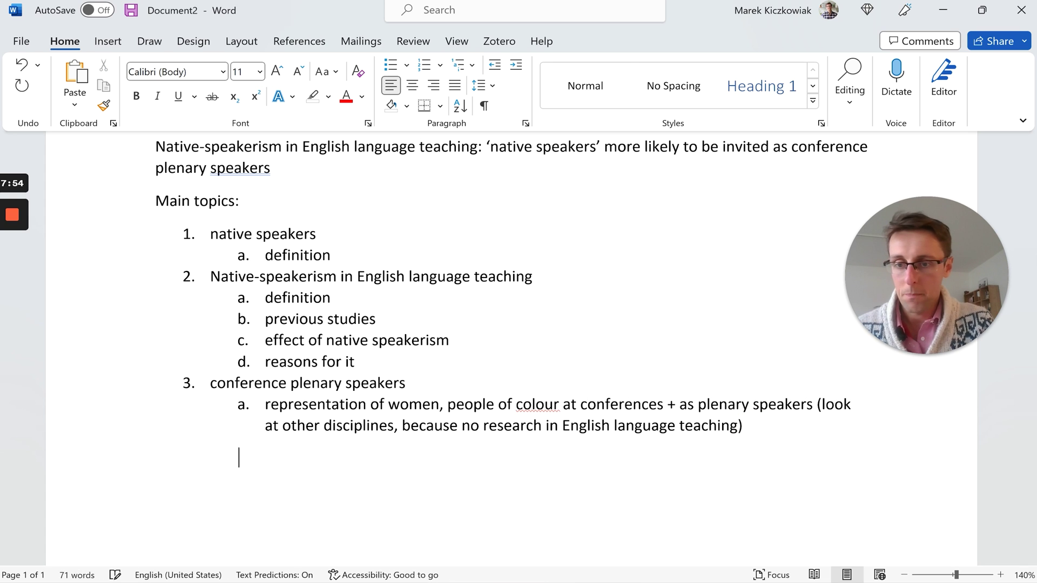
type("4. research gap + aim")
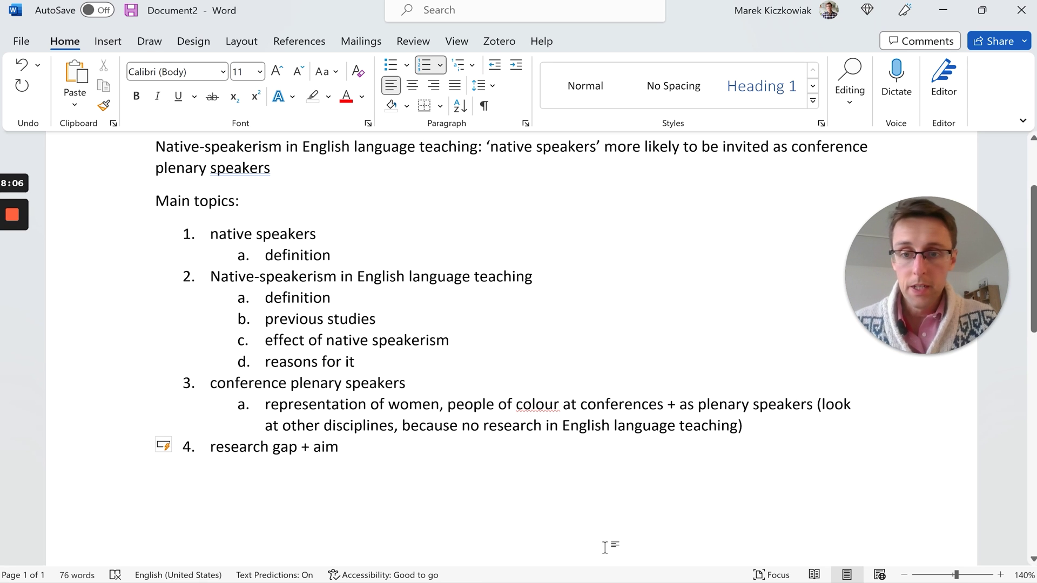
- Switch to the article PDF in Adobe Acrobat Reader and examine the opening of "The concept of the 'native speaker'" on page 2
mouse_move(633, 581)
left_click(633, 513)
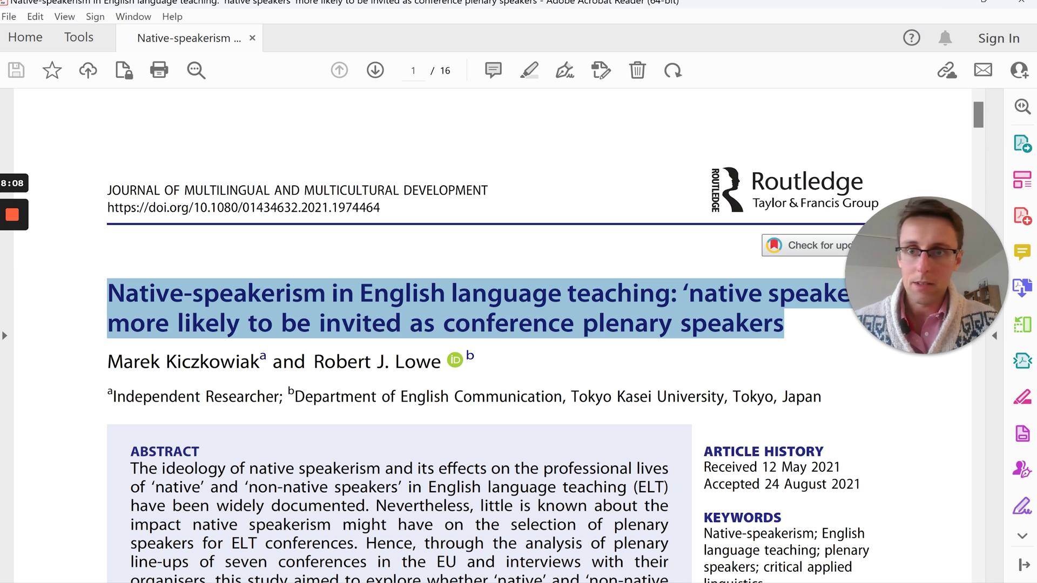
left_click(976, 495)
left_click(977, 496)
left_click(977, 495)
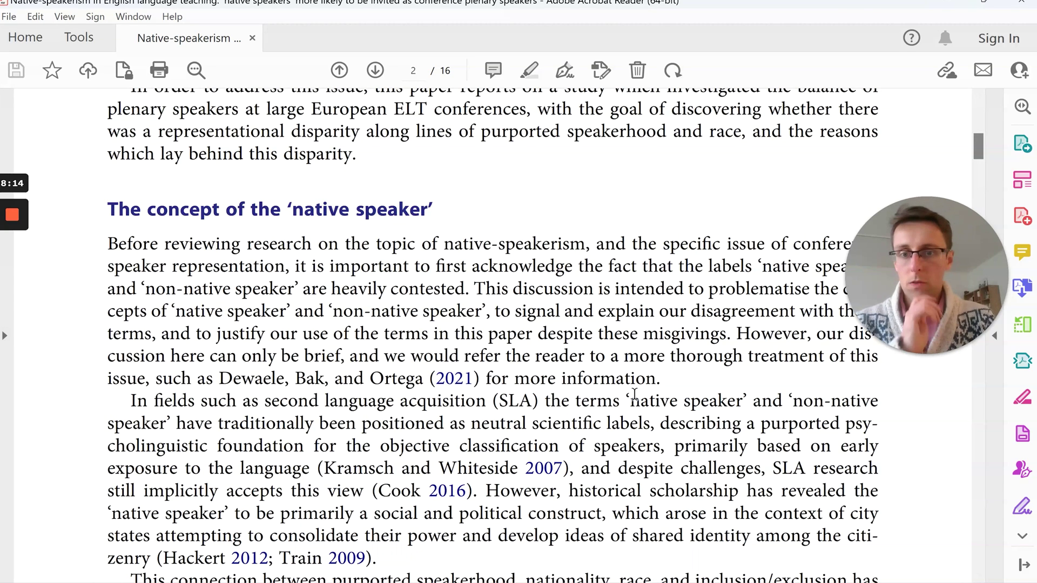
left_click_drag(123, 212, 489, 211)
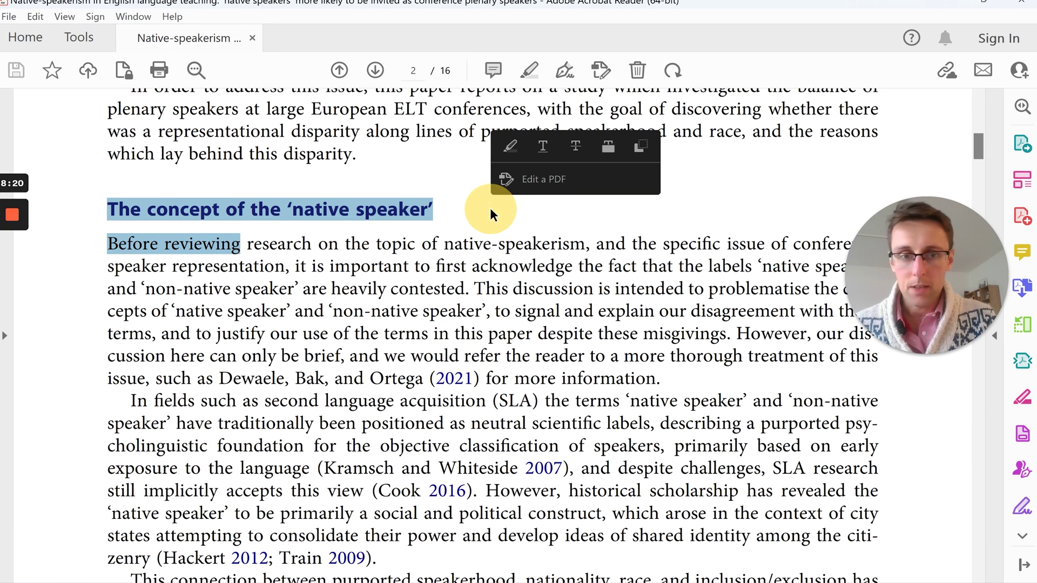
left_click(595, 370)
scroll(629, 344, "down", 1)
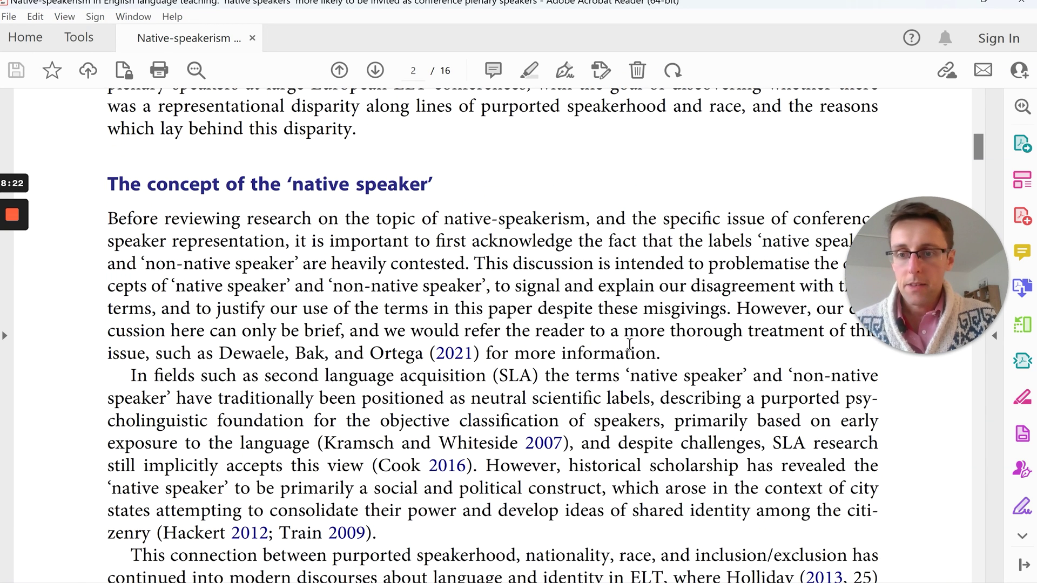
left_click_drag(135, 374, 677, 375)
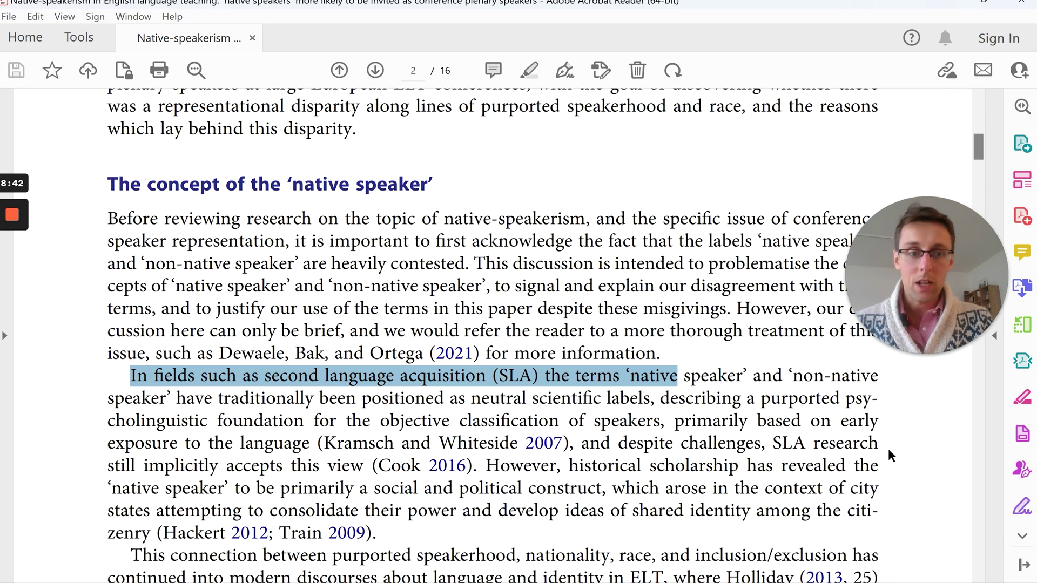
- Examine the study aim paragraph just above "The concept of the 'native speaker'", marking the investigated balance of plenary speakers and "speakerhood"
left_click(979, 486)
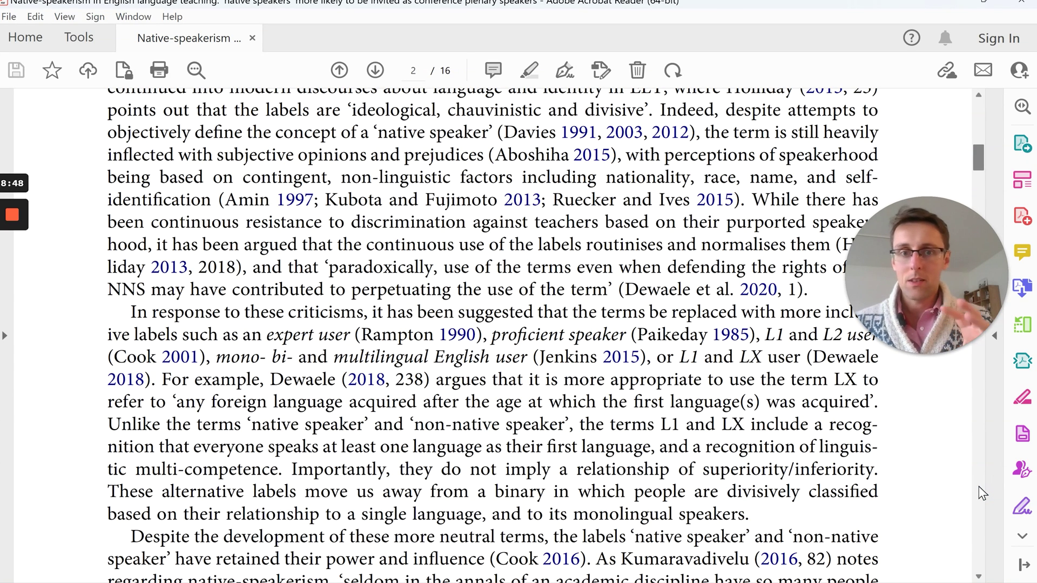
left_click(977, 116)
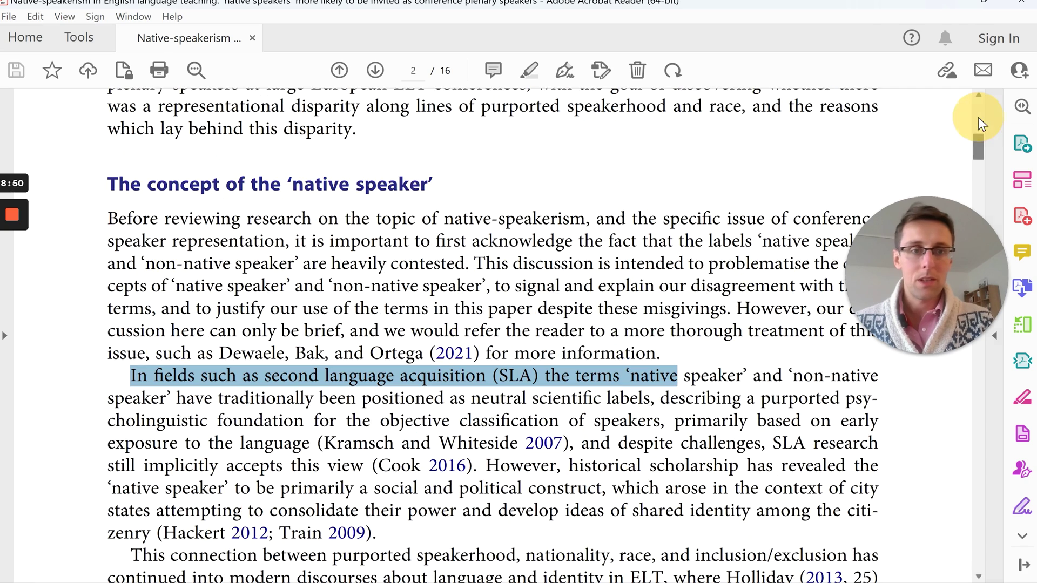
scroll(656, 281, "up", 3)
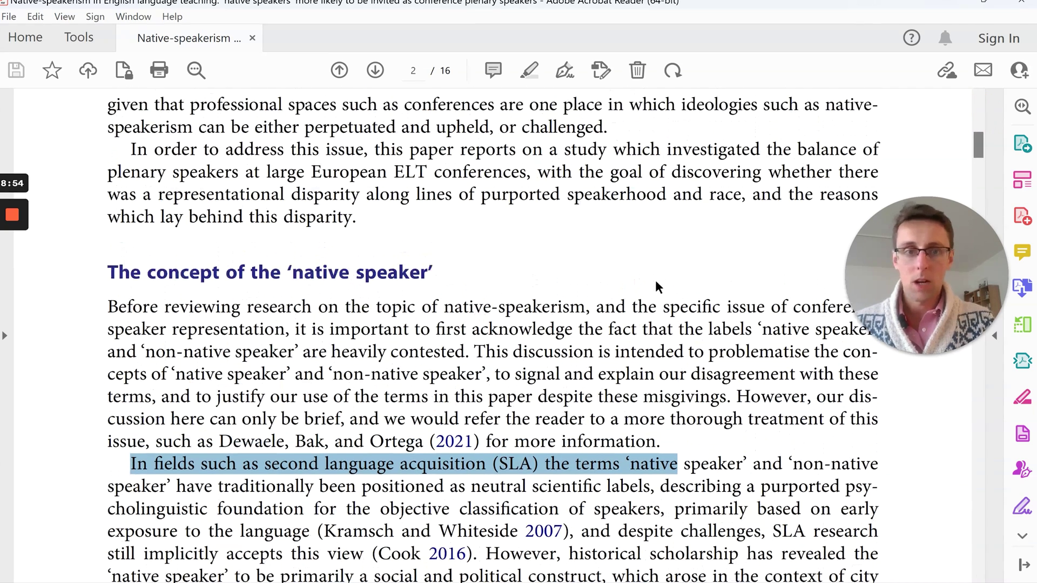
scroll(656, 281, "up", 1)
left_click_drag(668, 162, 388, 214)
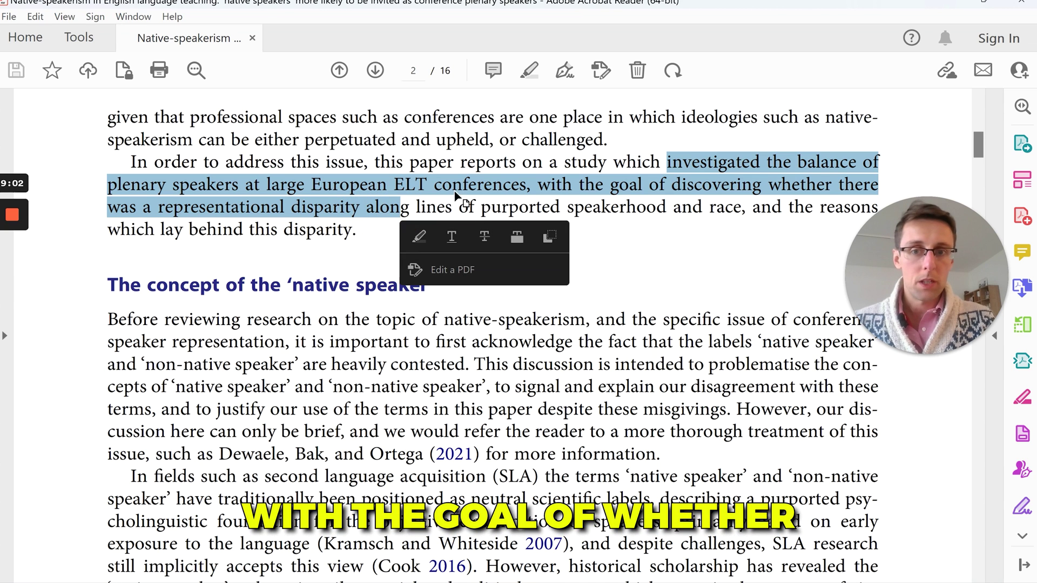
left_click_drag(567, 208, 666, 211)
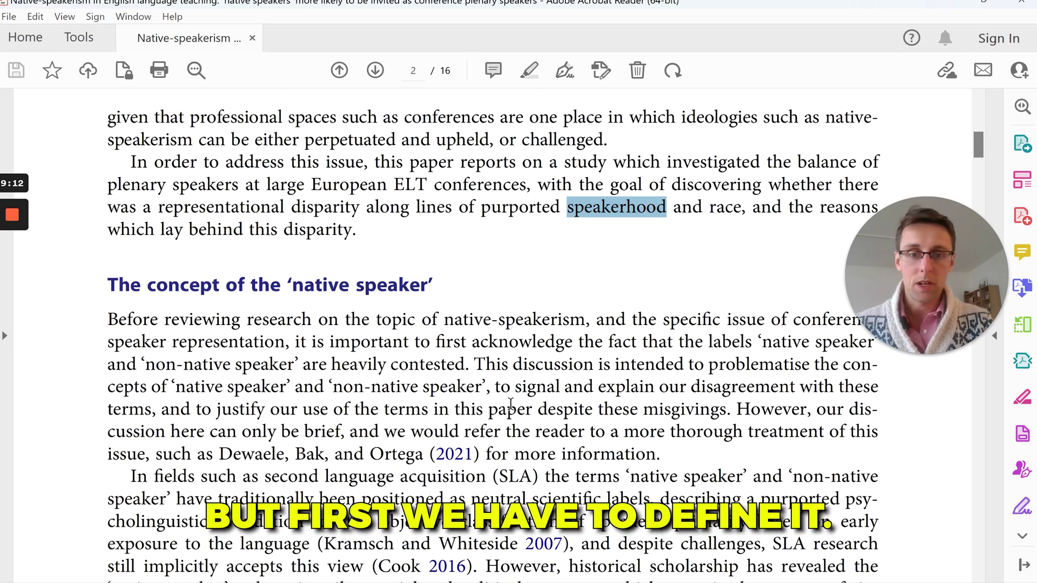
- Read through the discussion of the contested 'native speaker' labels and the proposed alternative terms to the end of page 2
scroll(510, 402, "down", 5)
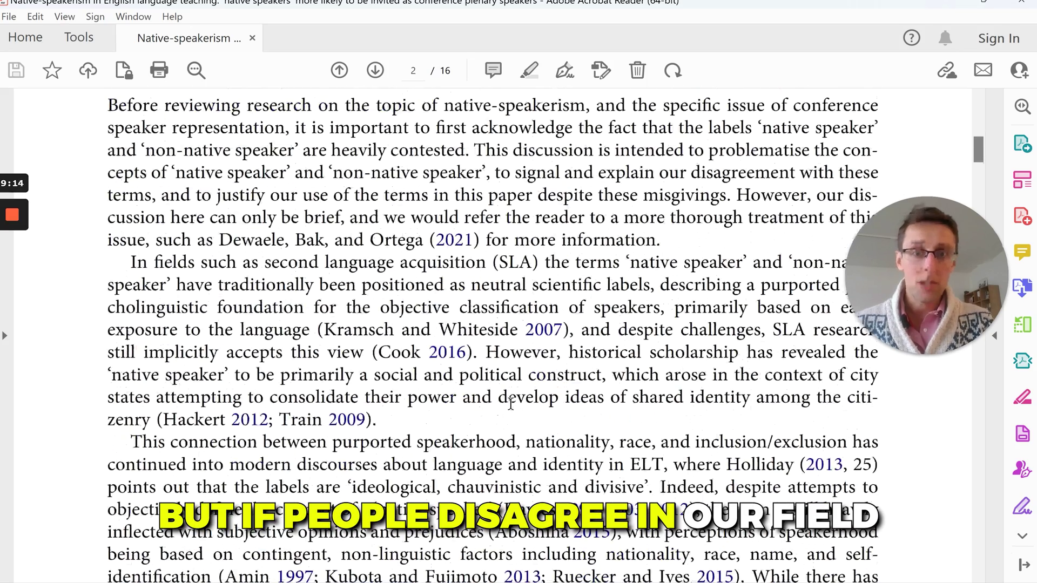
scroll(510, 402, "down", 4)
scroll(512, 411, "down", 2)
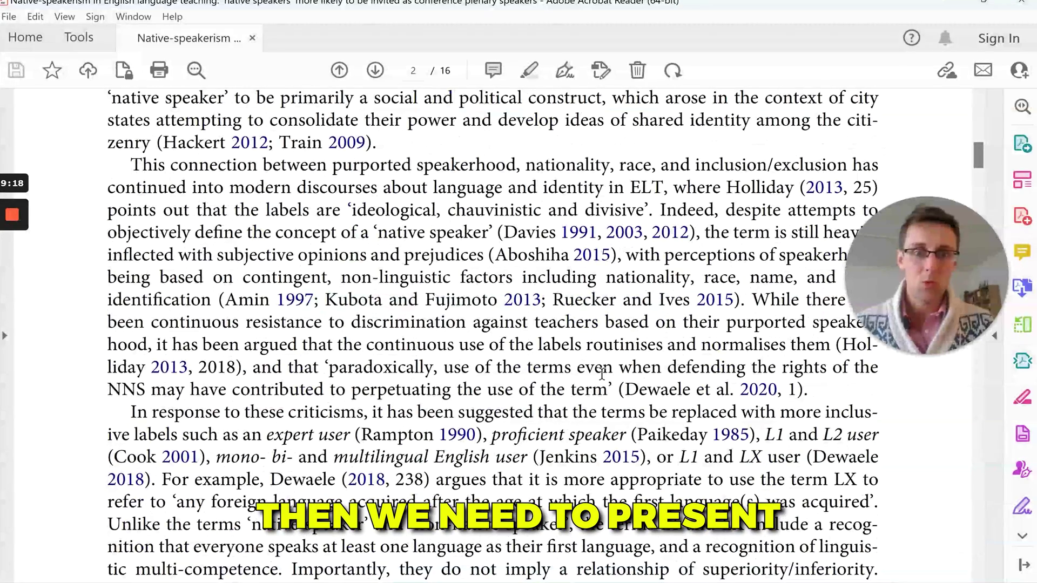
scroll(602, 374, "down", 4)
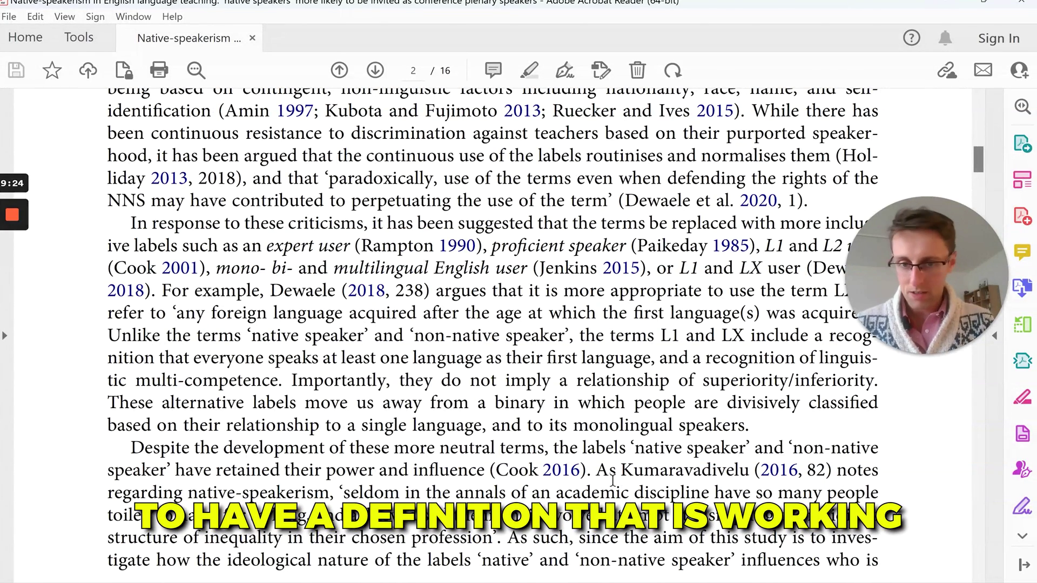
scroll(612, 480, "down", 2)
scroll(613, 479, "down", 13)
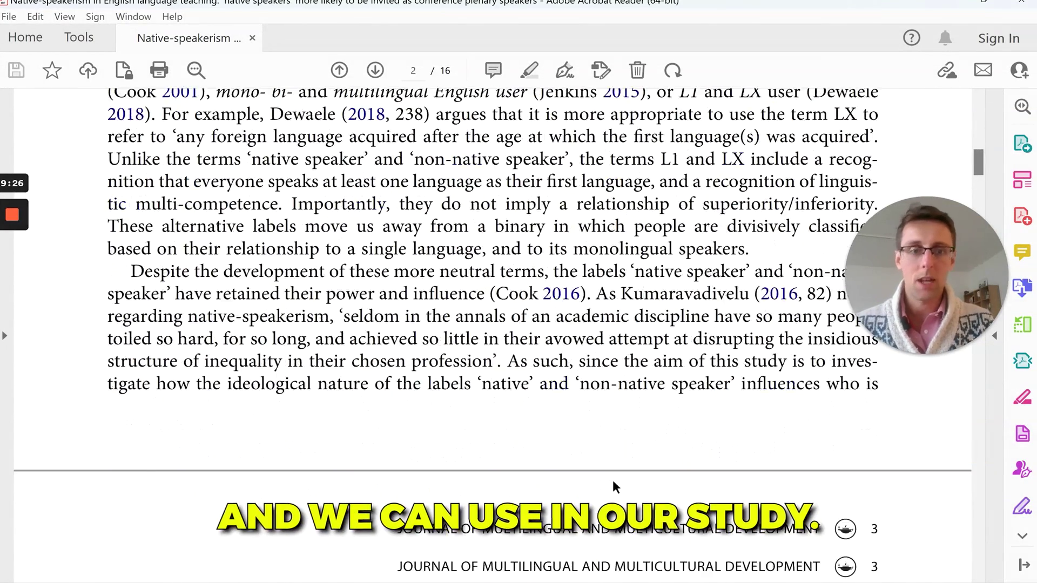
- Examine the heading and first paragraph of "Native-speakerism, and conference speaker representation" on page 3 for the concept's definition and previous research
scroll(613, 480, "down", 9)
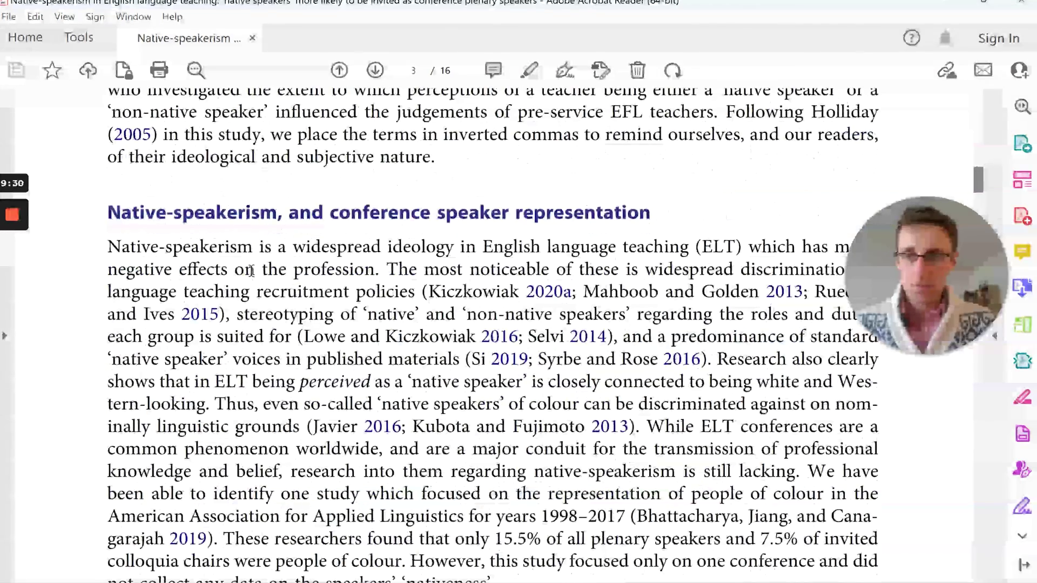
left_click_drag(108, 212, 323, 212)
left_click_drag(417, 214, 582, 237)
left_click(273, 323)
scroll(271, 322, "down", 1)
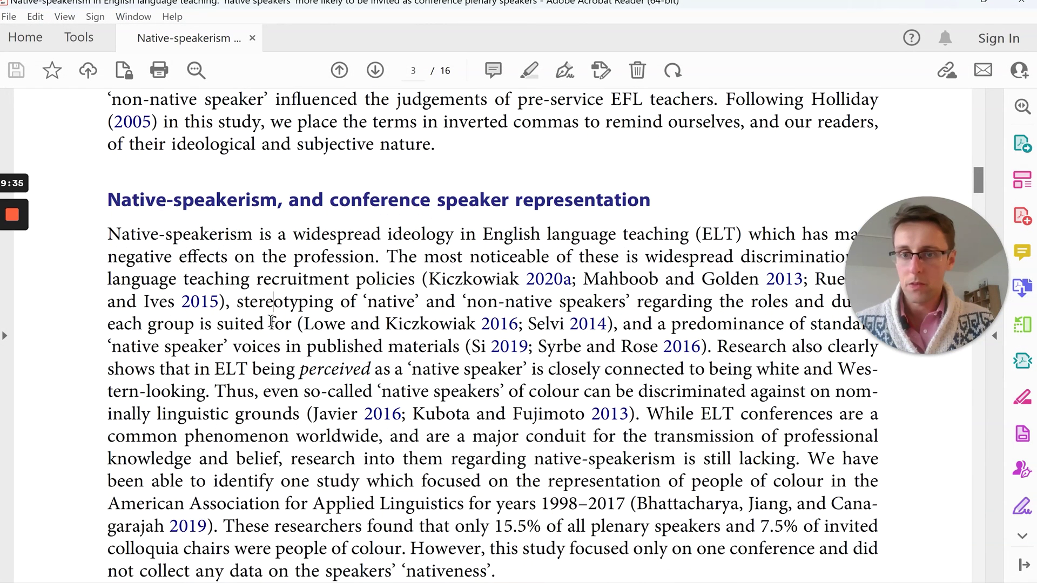
left_click_drag(108, 234, 540, 234)
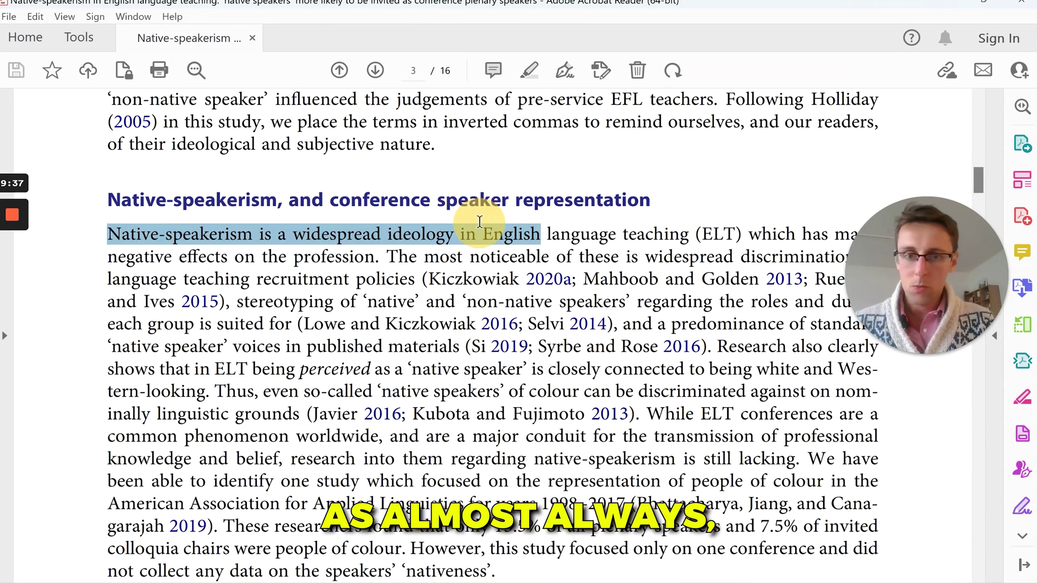
scroll(471, 416, "down", 3)
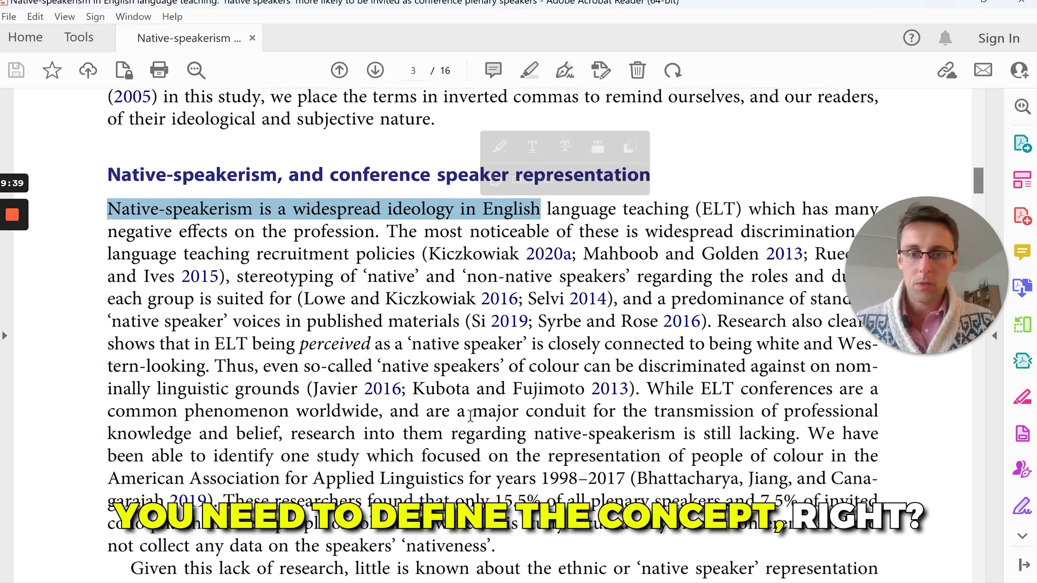
left_click_drag(387, 219, 498, 437)
left_click(692, 450)
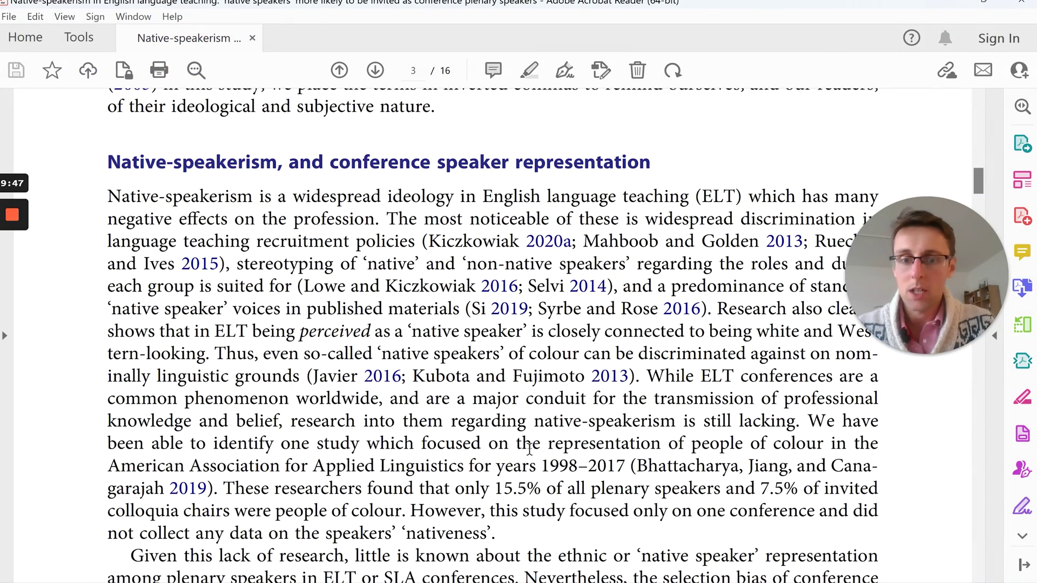
- Examine the page 3 paragraphs on the research gap and on women and ethnic minorities among plenary speakers in other disciplines
scroll(529, 449, "down", 5)
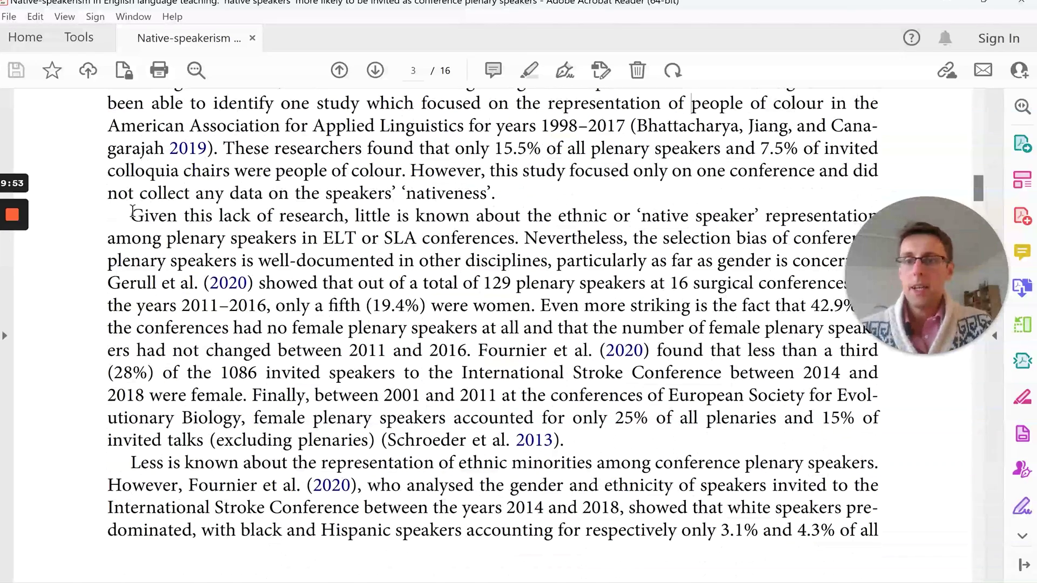
left_click_drag(132, 215, 516, 234)
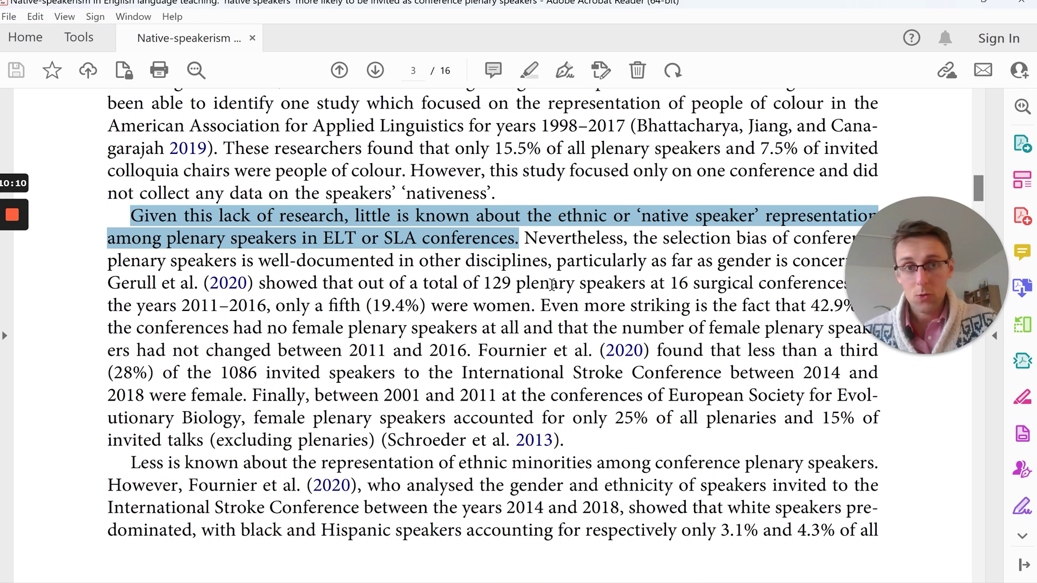
left_click_drag(530, 237, 591, 439)
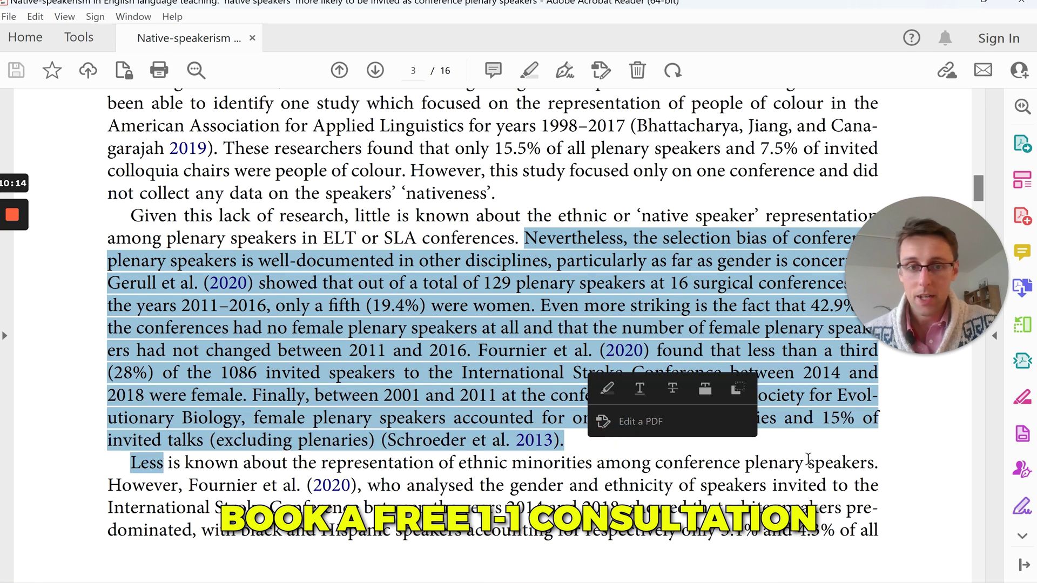
left_click(700, 284)
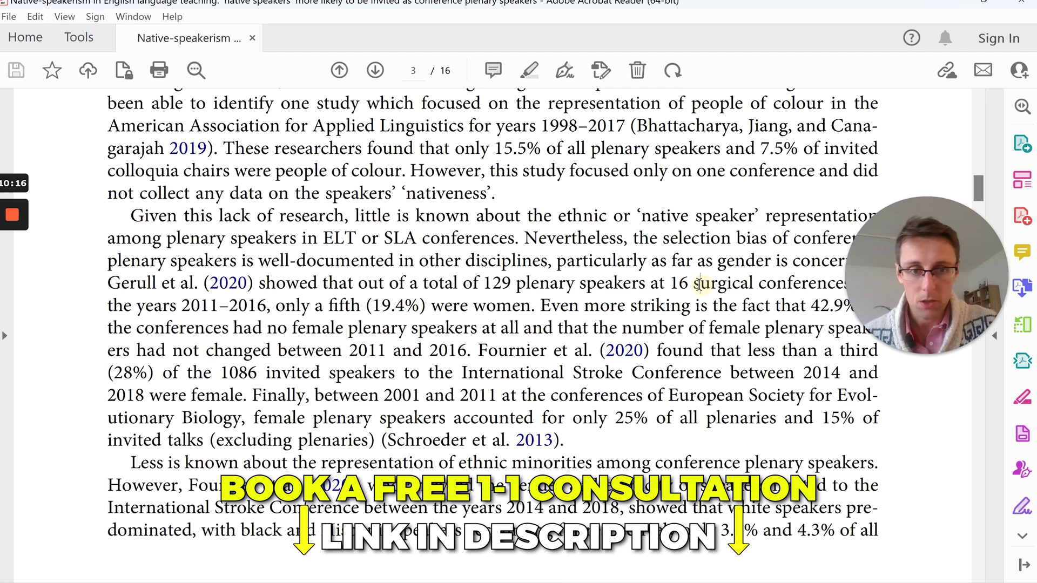
double_click(699, 284)
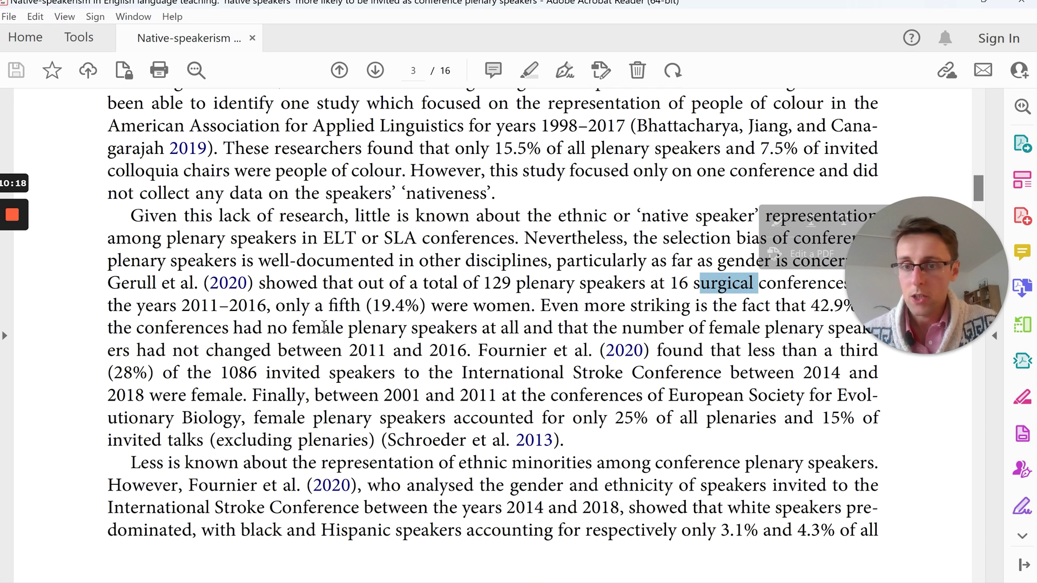
left_click_drag(292, 328, 406, 328)
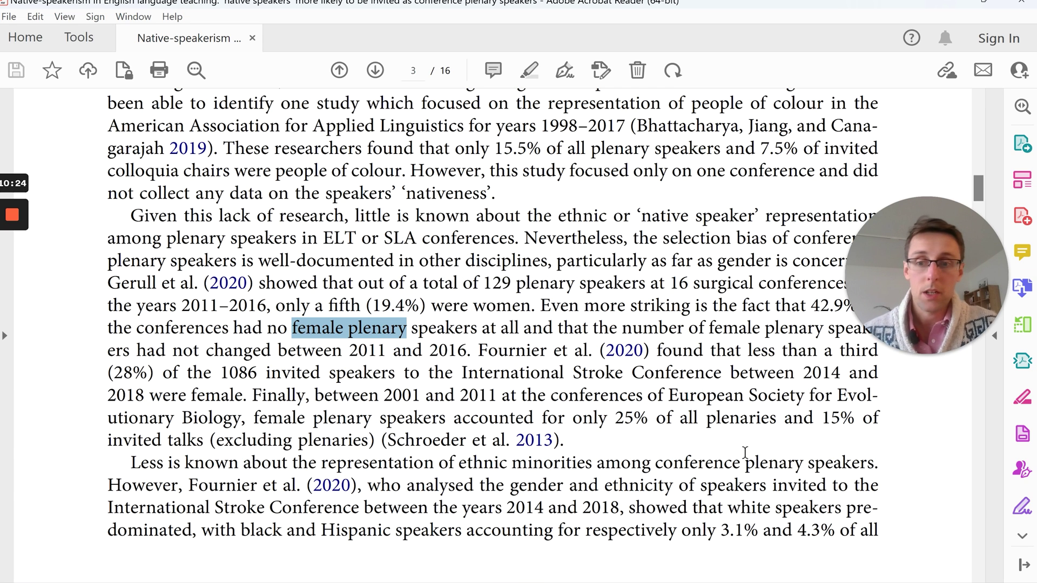
scroll(745, 453, "down", 1)
scroll(744, 452, "down", 3)
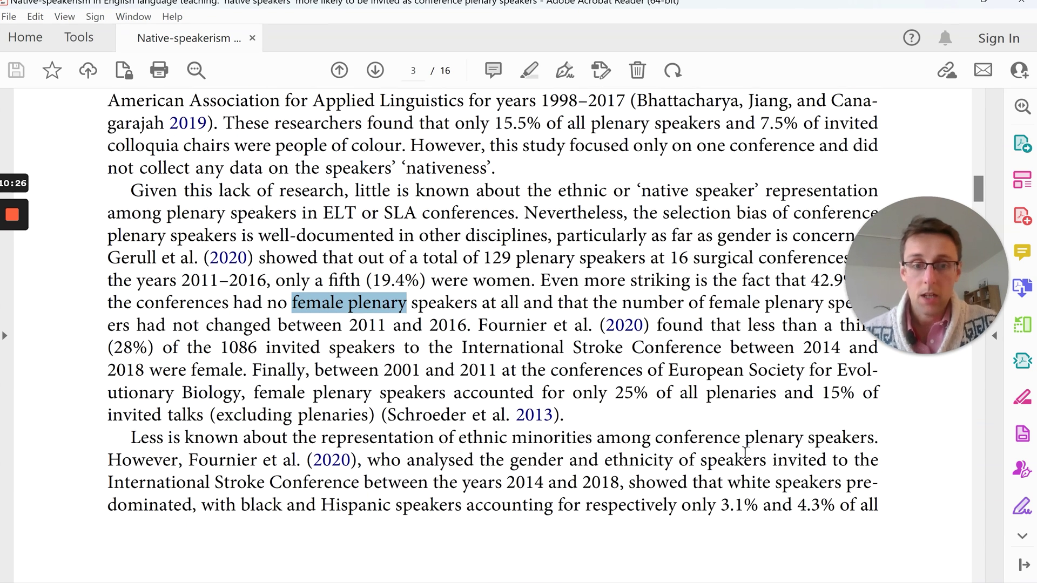
left_click_drag(460, 387, 864, 385)
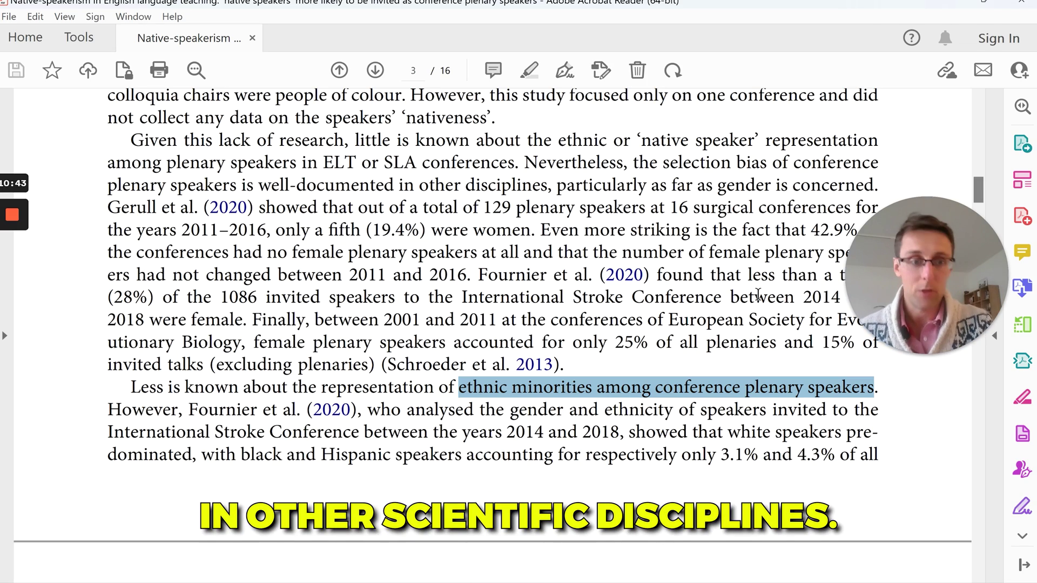
- Examine the page 4 paragraphs explaining the unequal representation of women and ethnic minorities at conferences, marking the phrases that introduce each explanation
left_click(799, 450)
scroll(801, 454, "down", 3)
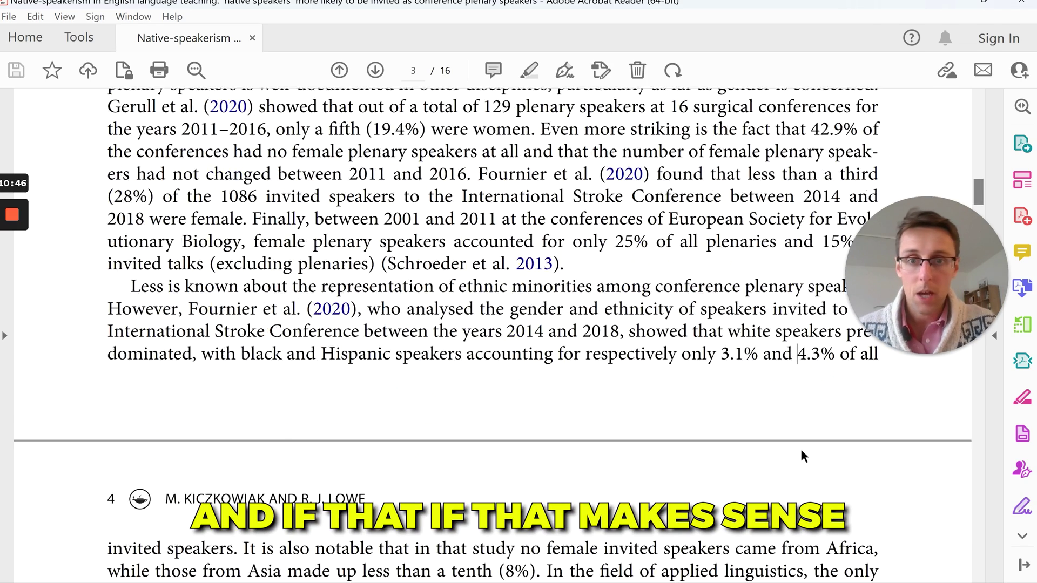
scroll(801, 456, "down", 9)
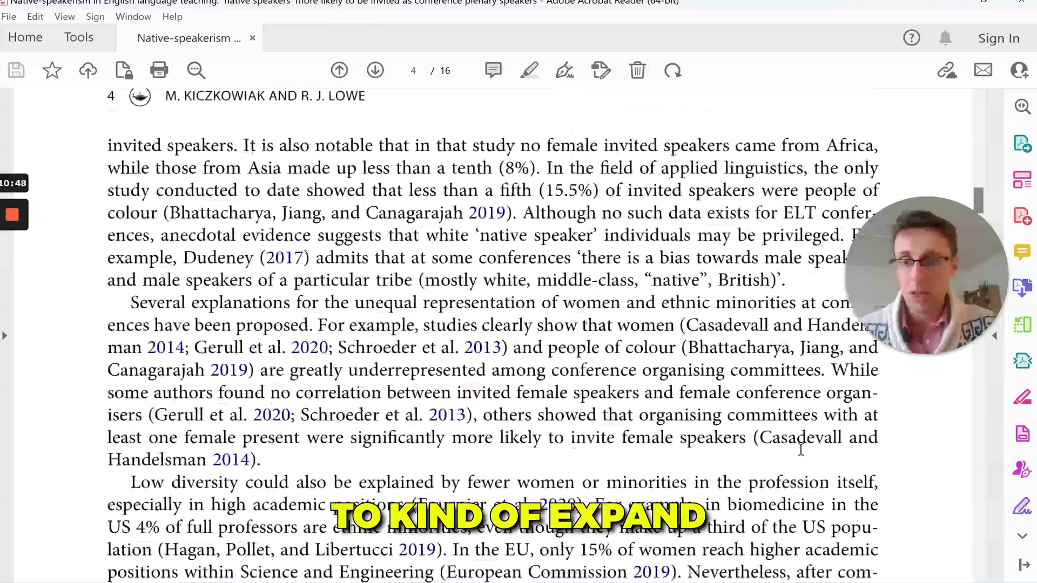
scroll(800, 450, "down", 1)
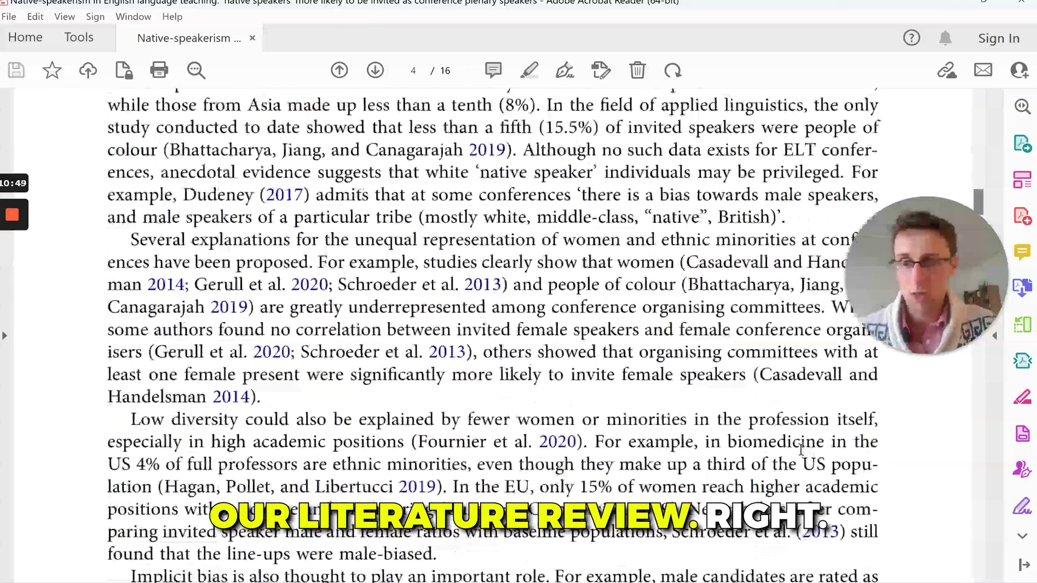
scroll(801, 450, "down", 1)
left_click_drag(130, 214, 290, 216)
left_click_drag(403, 223, 463, 215)
scroll(507, 417, "down", 3)
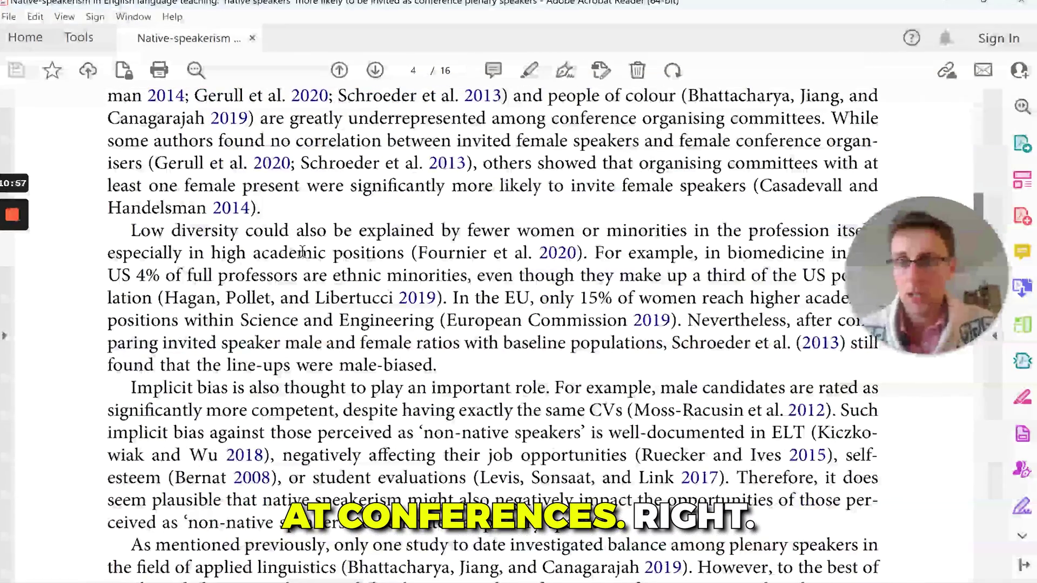
left_click_drag(238, 231, 434, 233)
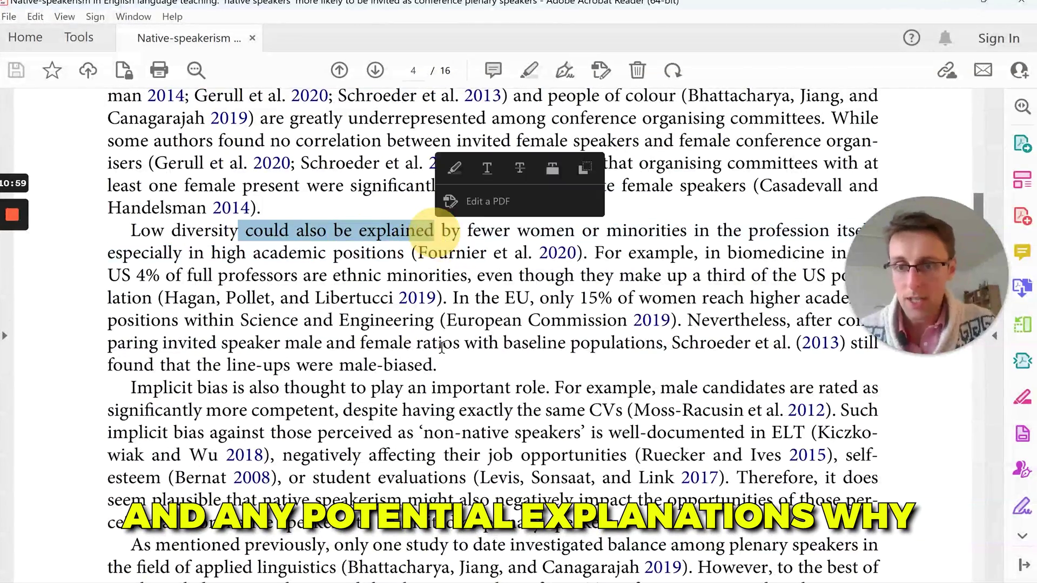
- Examine the paragraphs just above "Methodology", marking the statements that introduce the research gap and the study aim
scroll(461, 402, "down", 2)
scroll(462, 402, "down", 3)
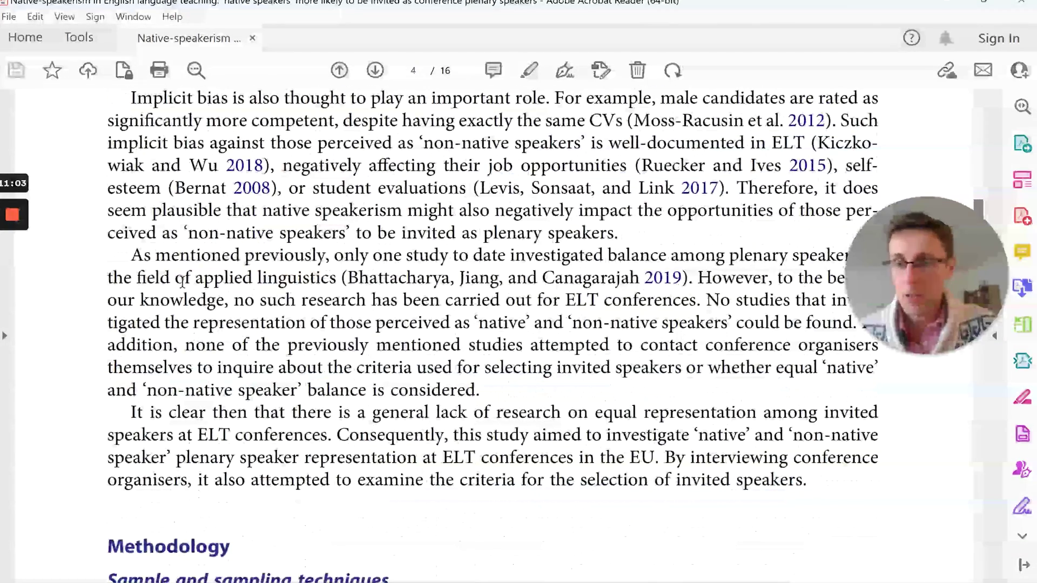
left_click_drag(155, 255, 477, 266)
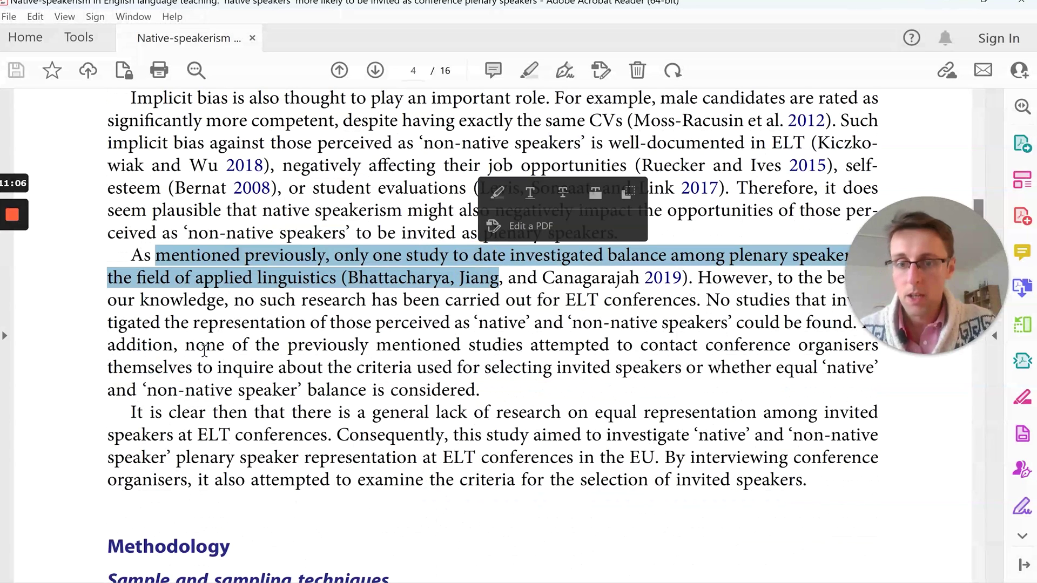
left_click_drag(130, 413, 330, 414)
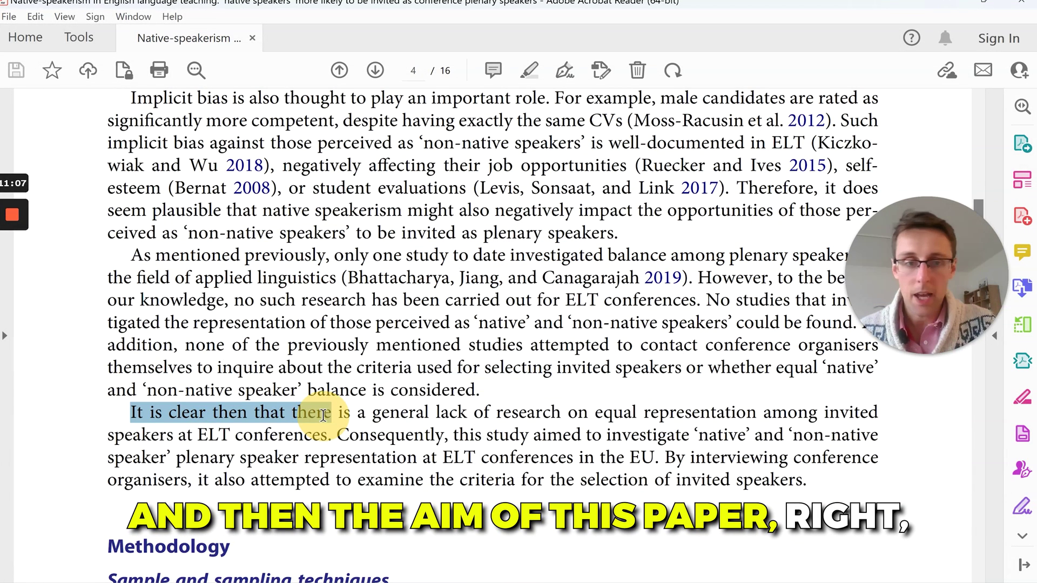
left_click(806, 457)
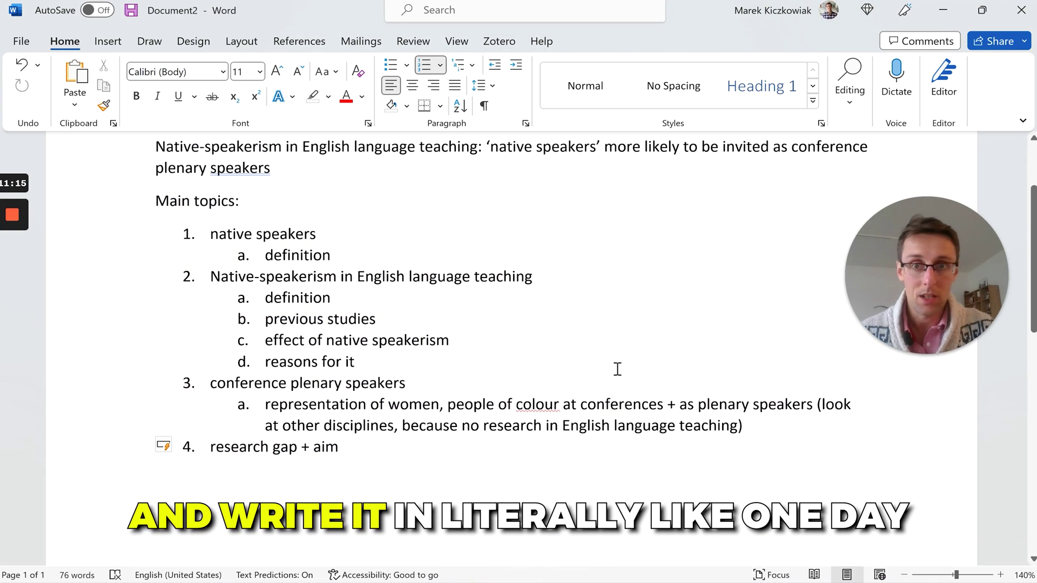
- Switch to the Word outline and review the article title, the main topics and the sub-topics under "Native-speakerism in English language teaching"
scroll(617, 369, "up", 2)
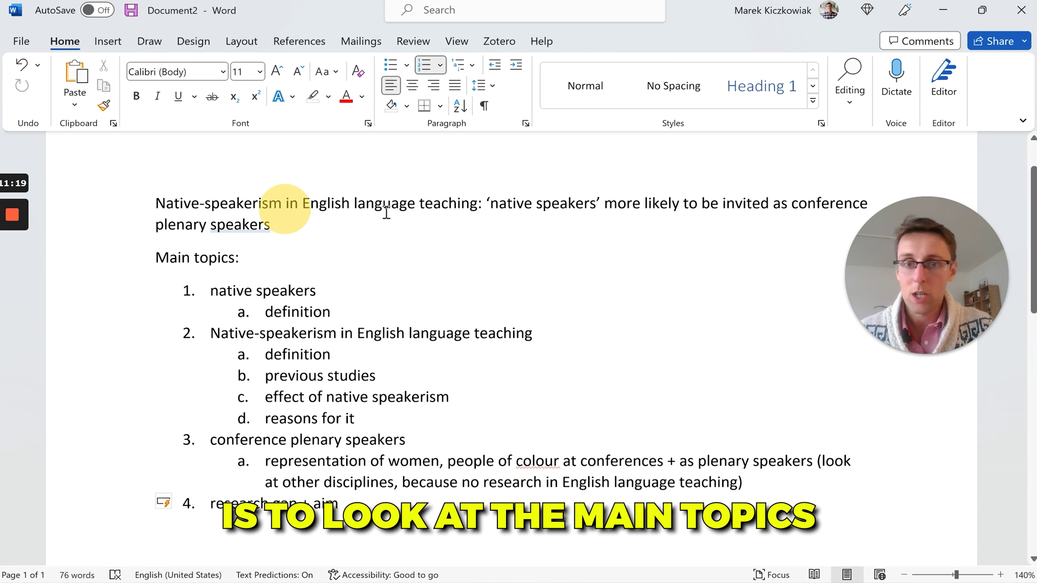
left_click_drag(284, 211, 393, 219)
left_click(399, 312)
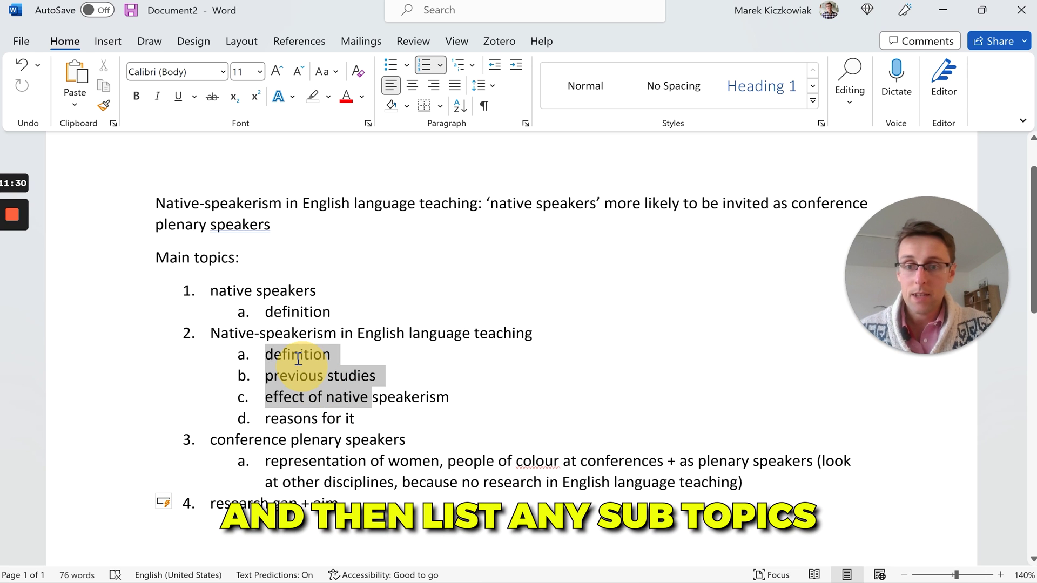
left_click(396, 399)
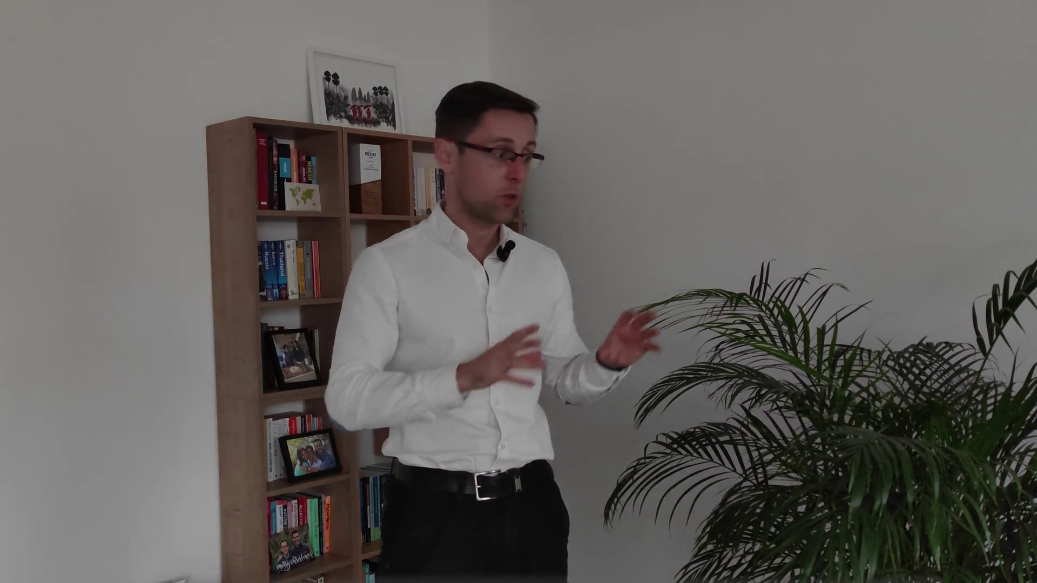
scroll(687, 331, "down", 7)
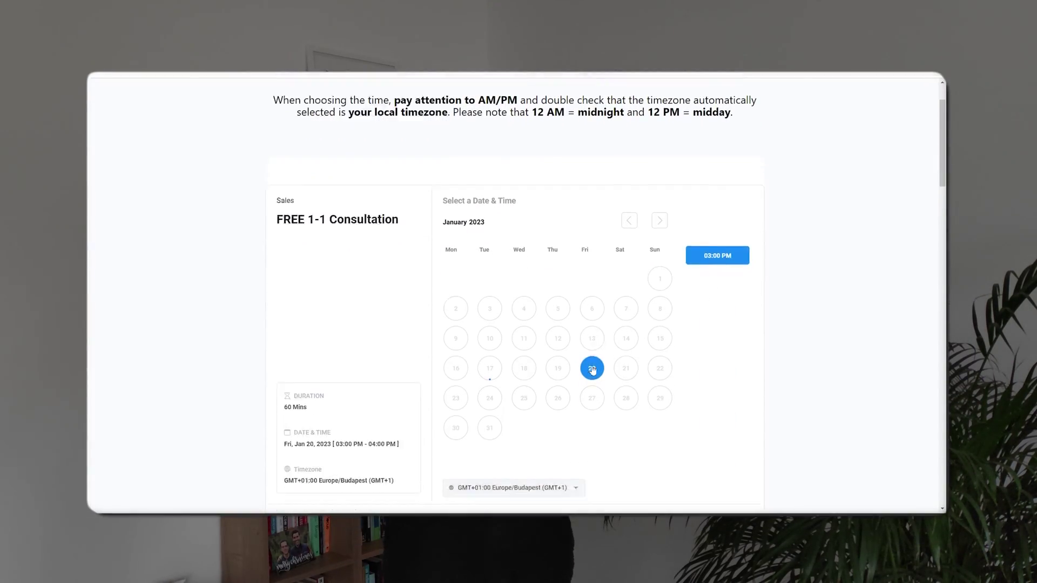
scroll(707, 332, "down", 9)
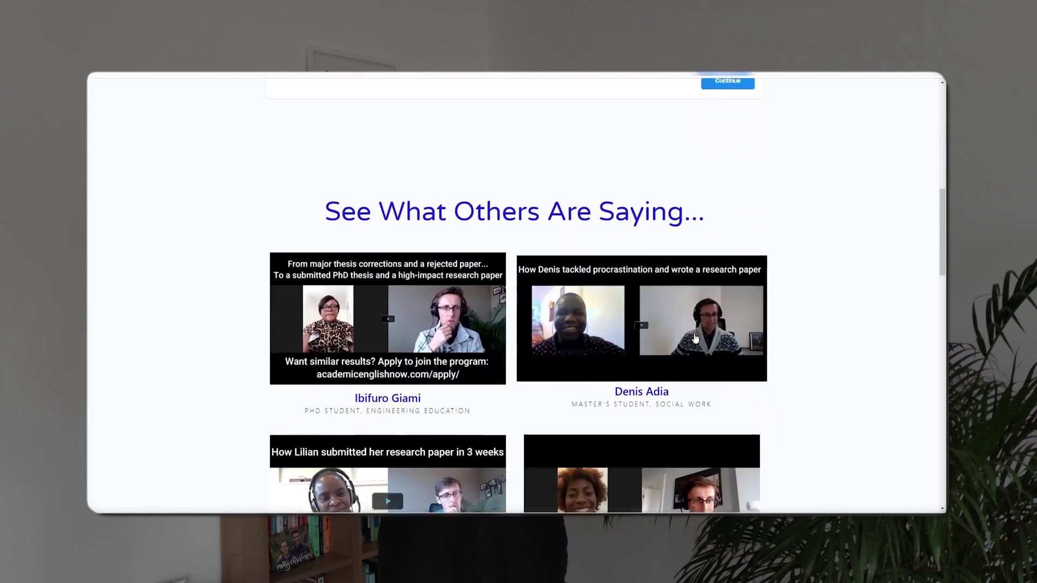
scroll(838, 370, "down", 6)
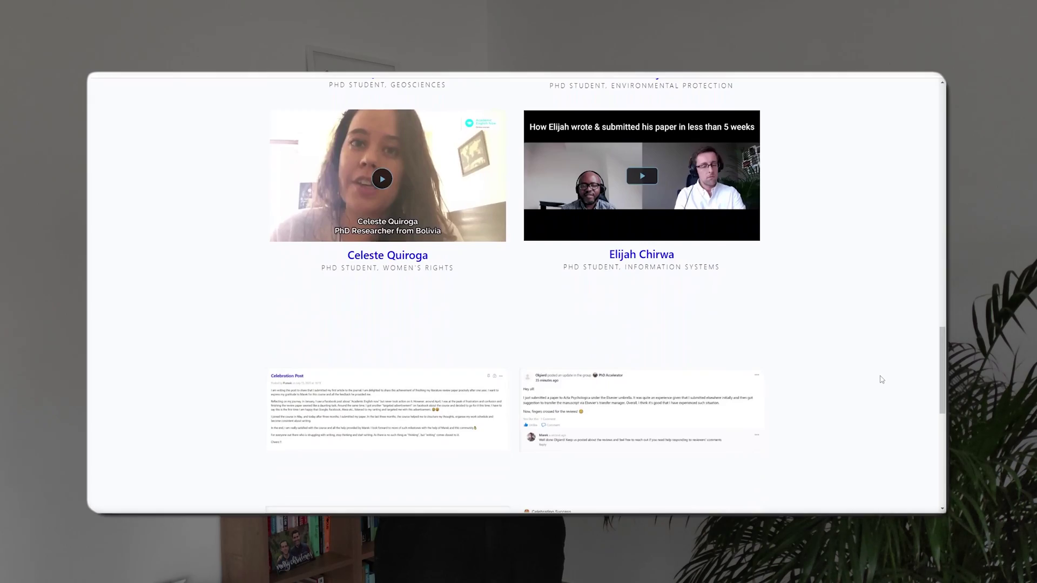
scroll(880, 378, "down", 3)
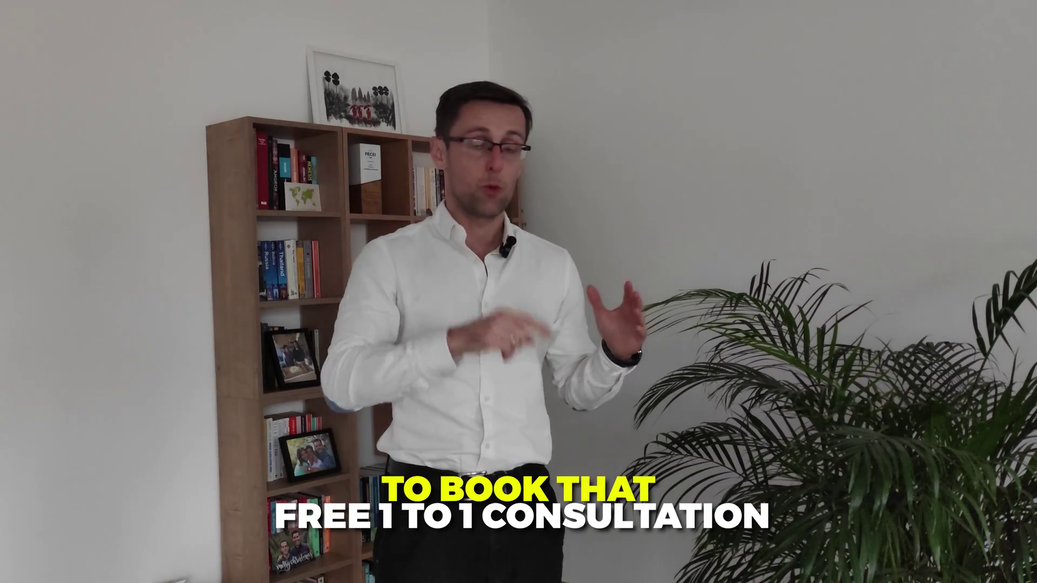